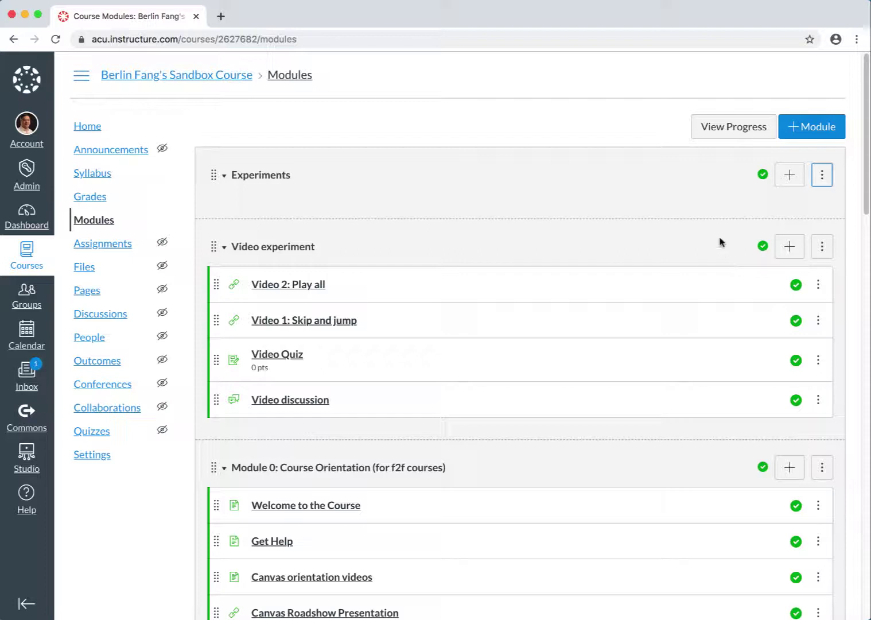
Step: Add a new assignment item named 'Peer review assignment' to the Experiments module
left_click(790, 181)
left_click(792, 177)
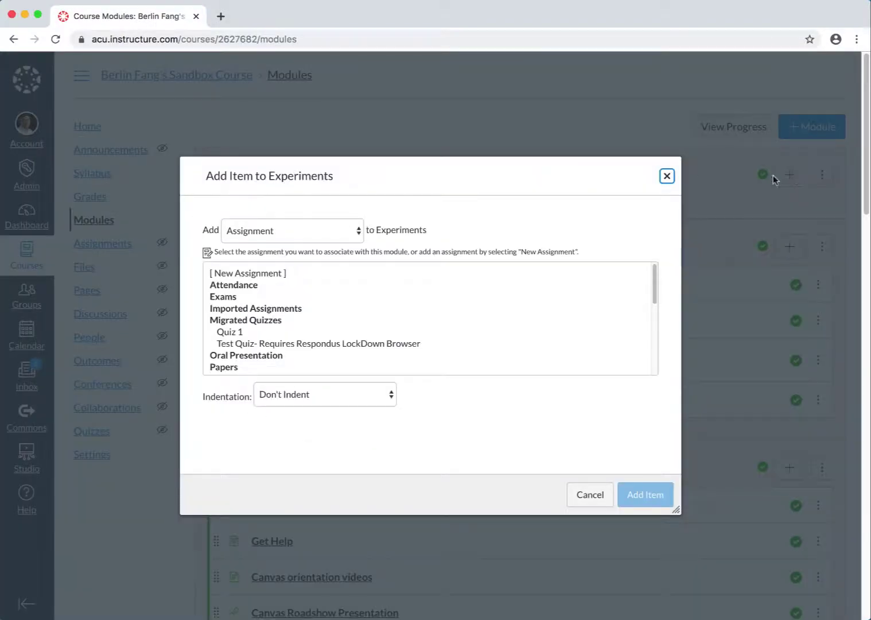
left_click(280, 275)
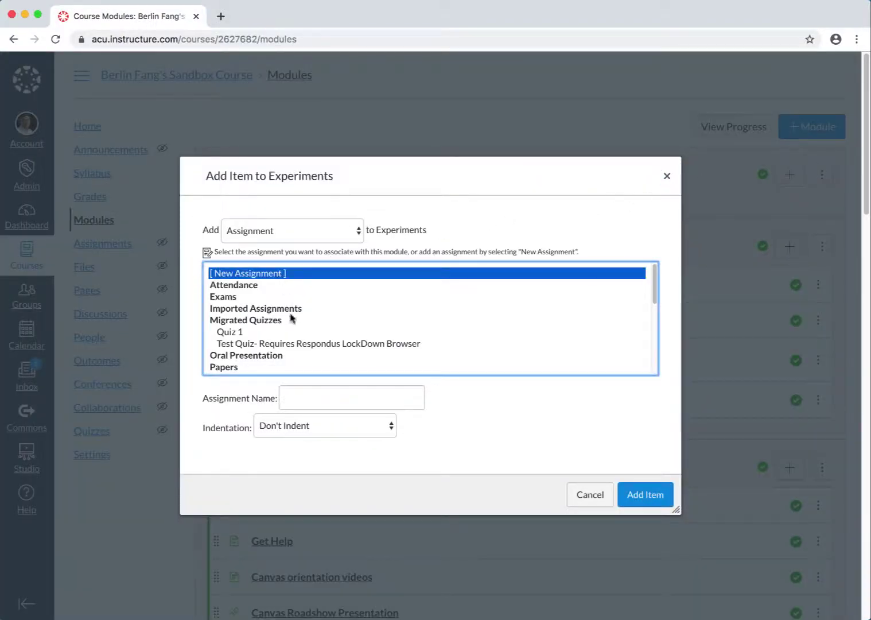
left_click(313, 401)
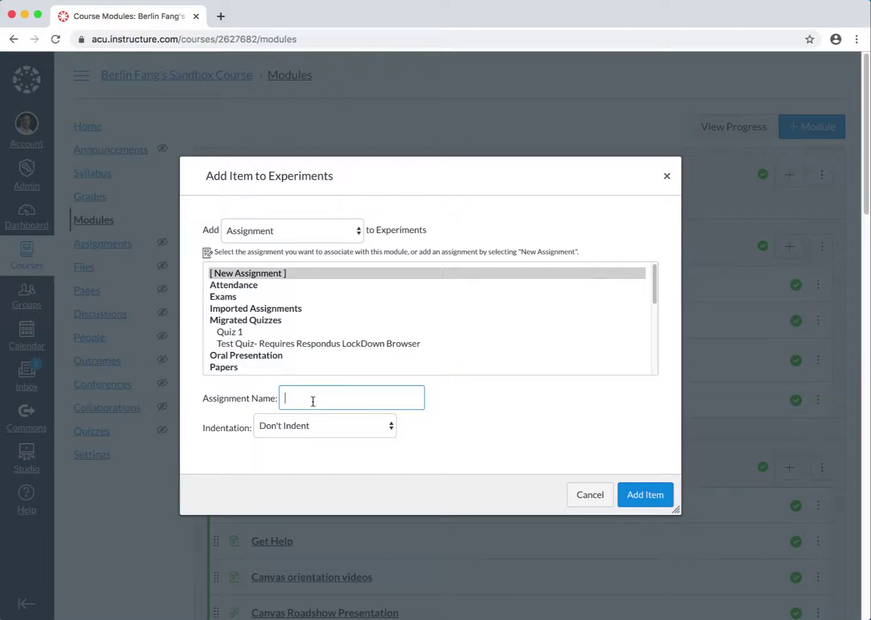
type("Peer review assignment")
left_click(646, 495)
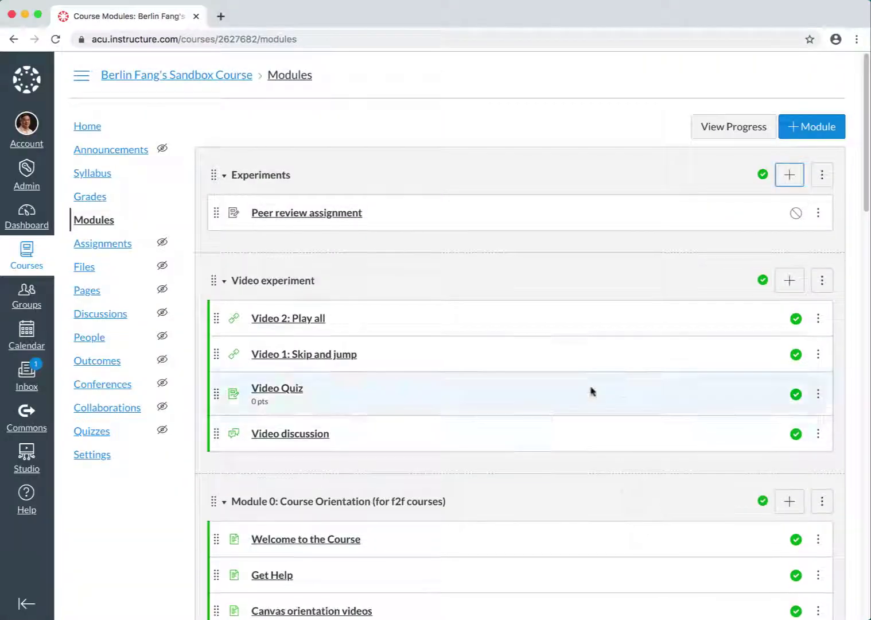
Step: Edit the assignment to 100 points with Online submission allowing File Uploads
left_click(341, 214)
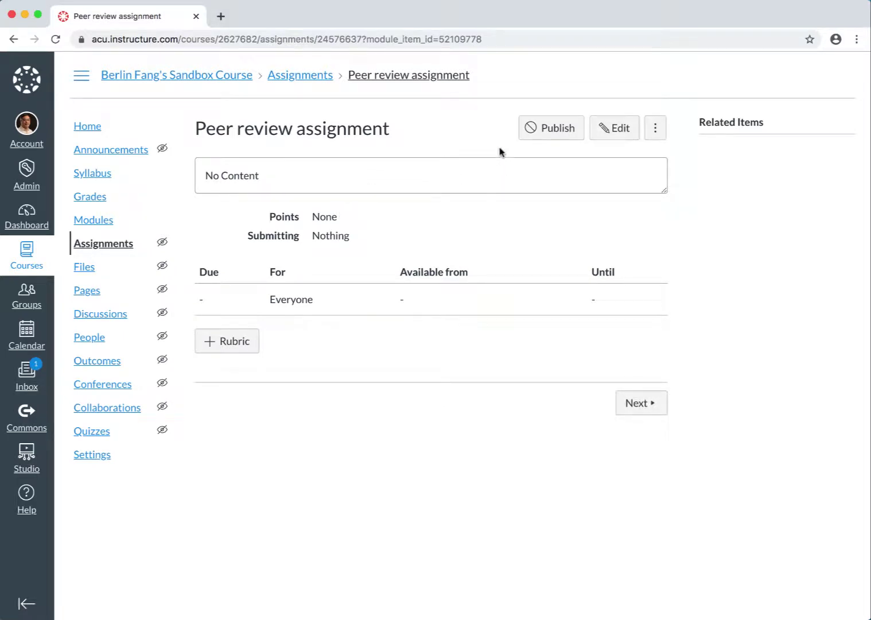
left_click(622, 130)
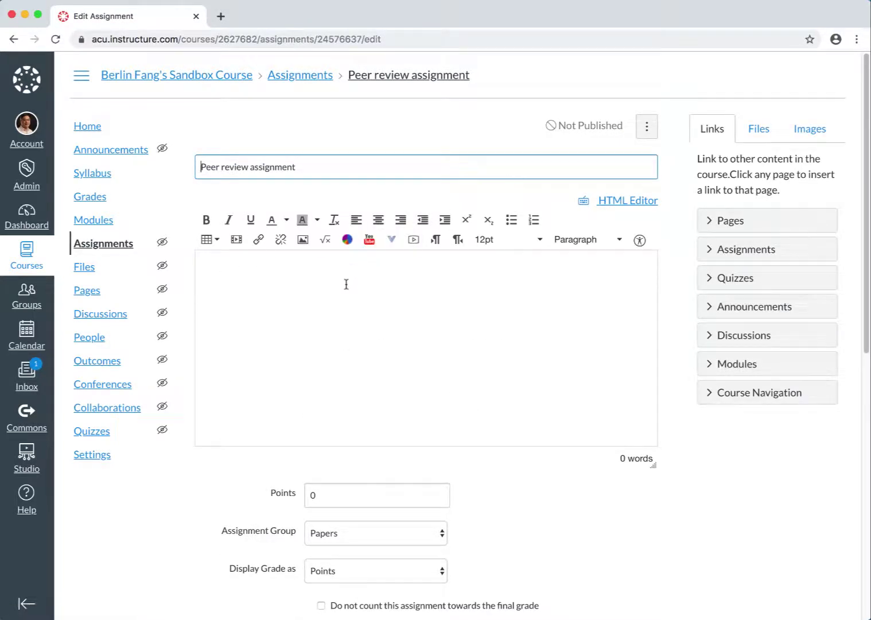
scroll(346, 284, "down", 8)
scroll(346, 285, "up", 8)
scroll(348, 285, "down", 6)
left_click(347, 124)
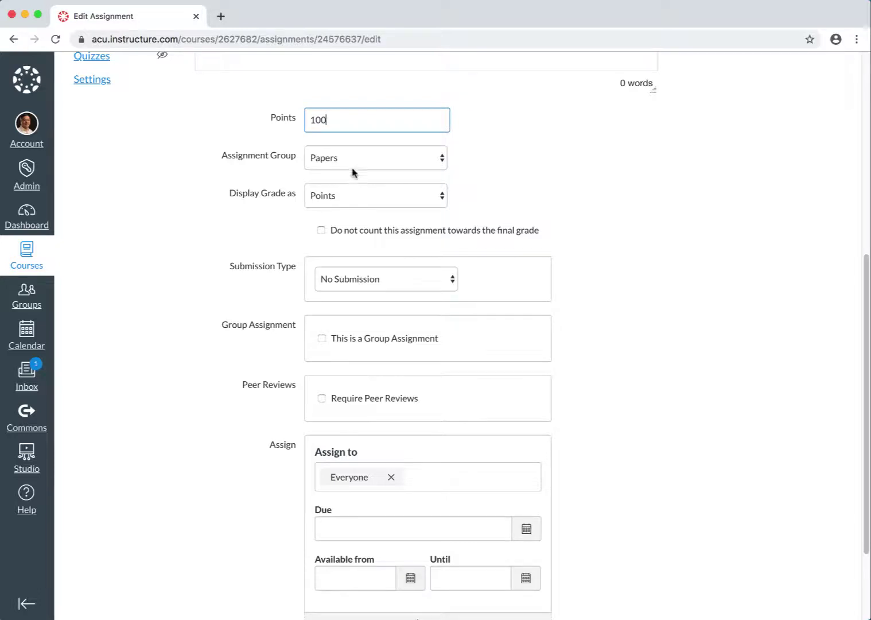
left_click(342, 280)
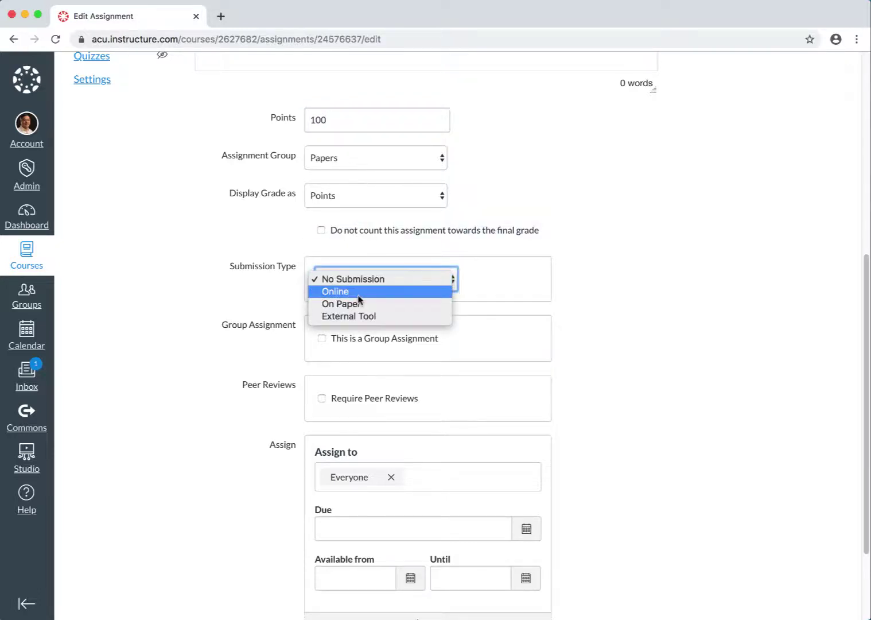
left_click(356, 293)
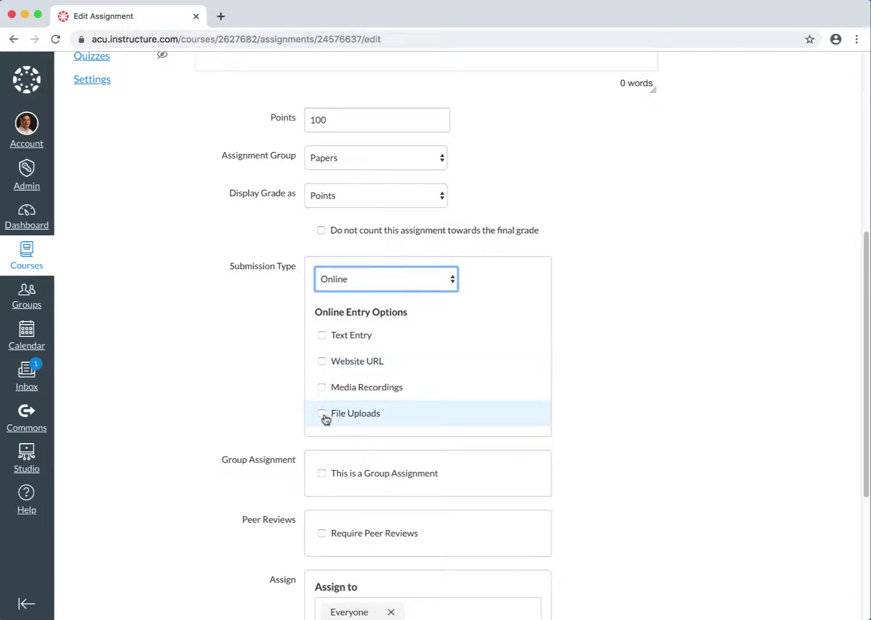
left_click(321, 413)
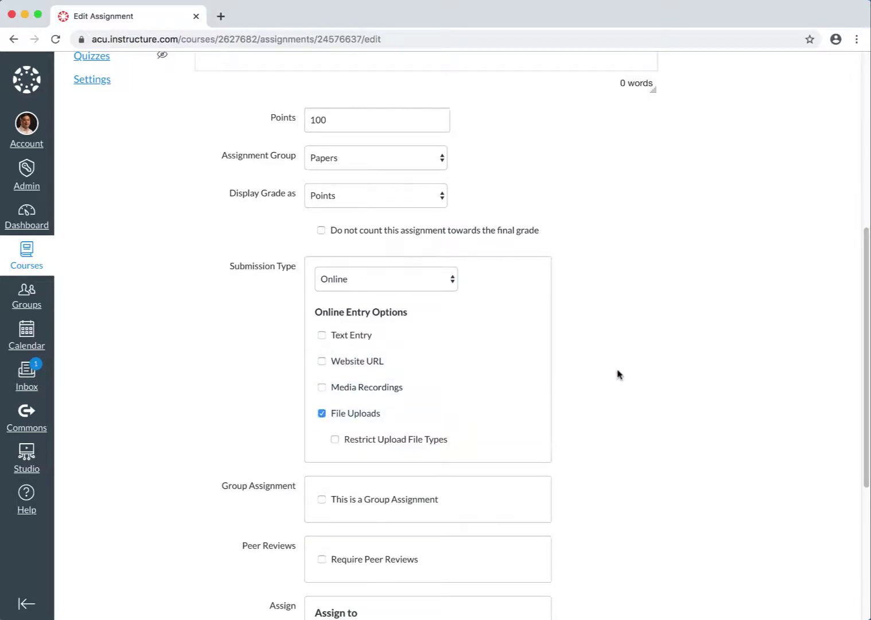
Step: Turn on Require Peer Reviews, assigned automatically, with Reviews Per User set to 1
scroll(627, 373, "up", 1)
scroll(627, 373, "down", 3)
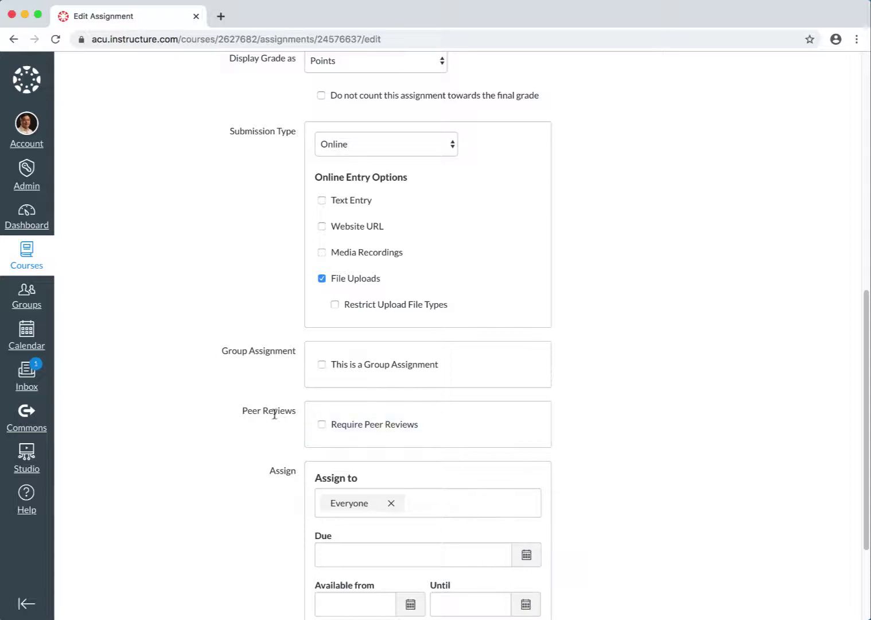
left_click(322, 424)
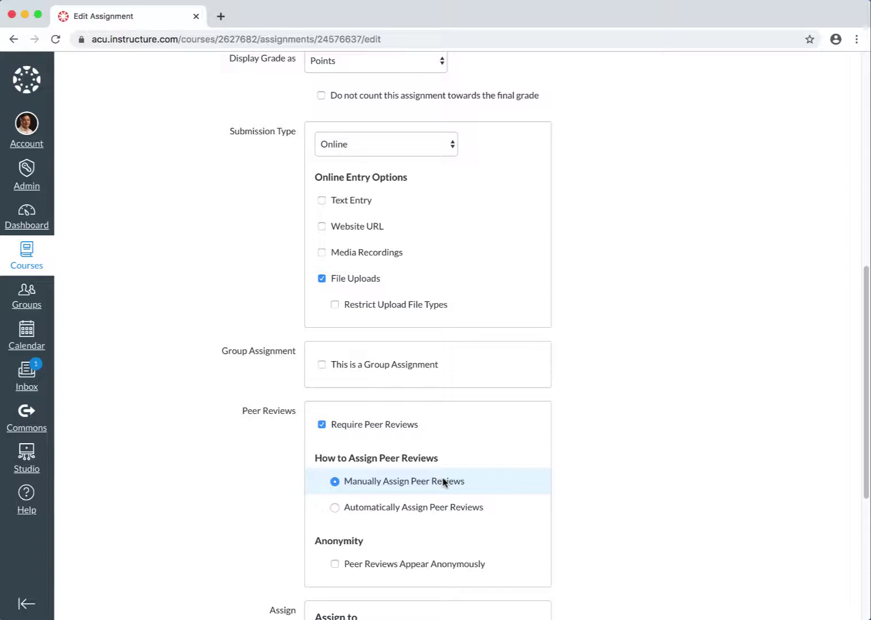
left_click(360, 510)
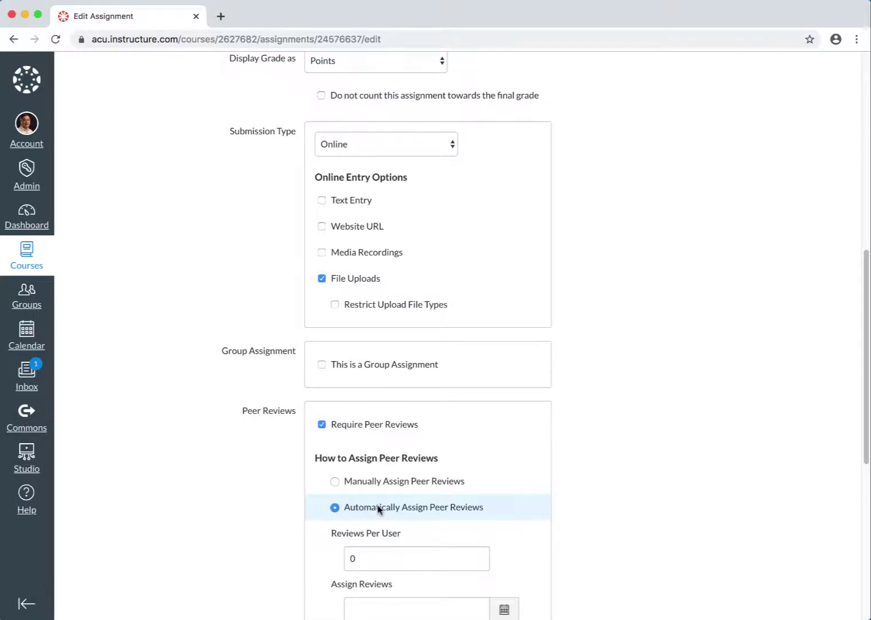
left_click(352, 557)
left_click_drag(352, 556, 345, 557)
type("1")
left_click(597, 531)
scroll(595, 531, "down", 5)
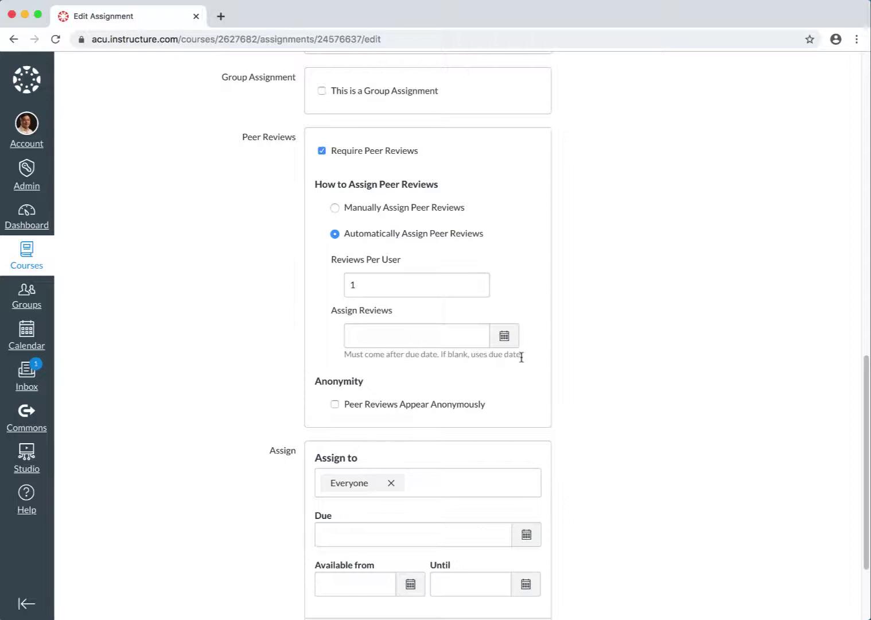
Step: Set the assignment's due date to Nov 6 at 9:55 am
left_click(393, 537)
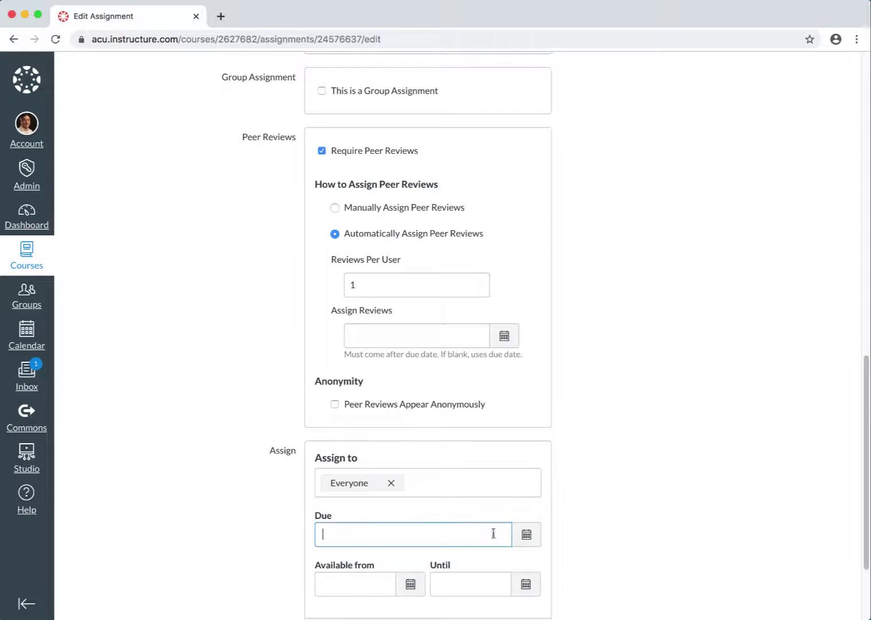
left_click(525, 534)
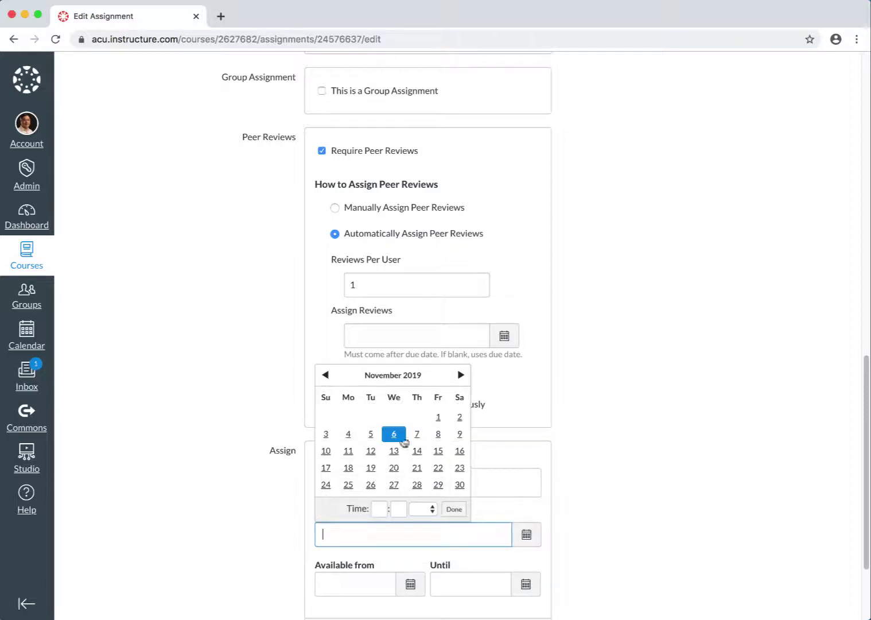
left_click(397, 435)
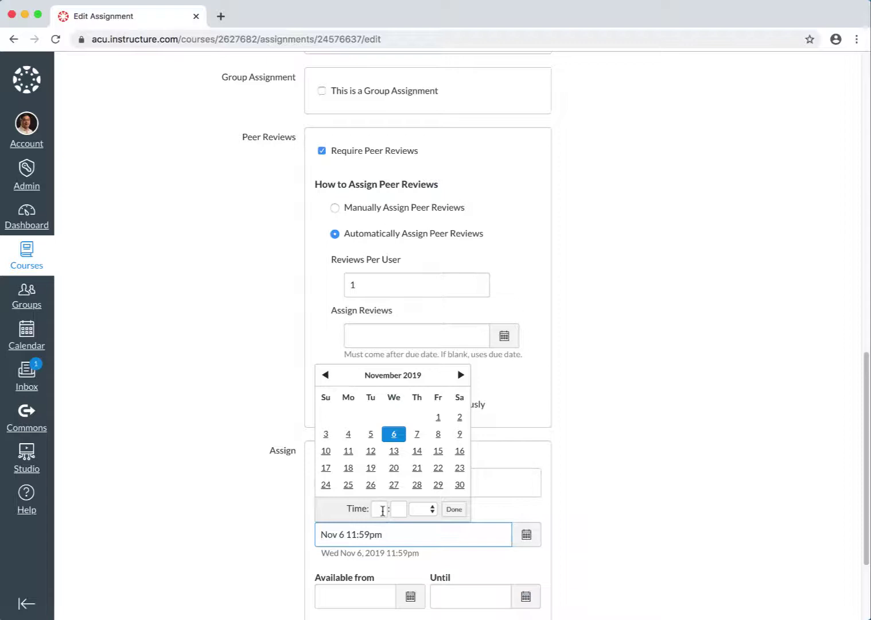
left_click(384, 509)
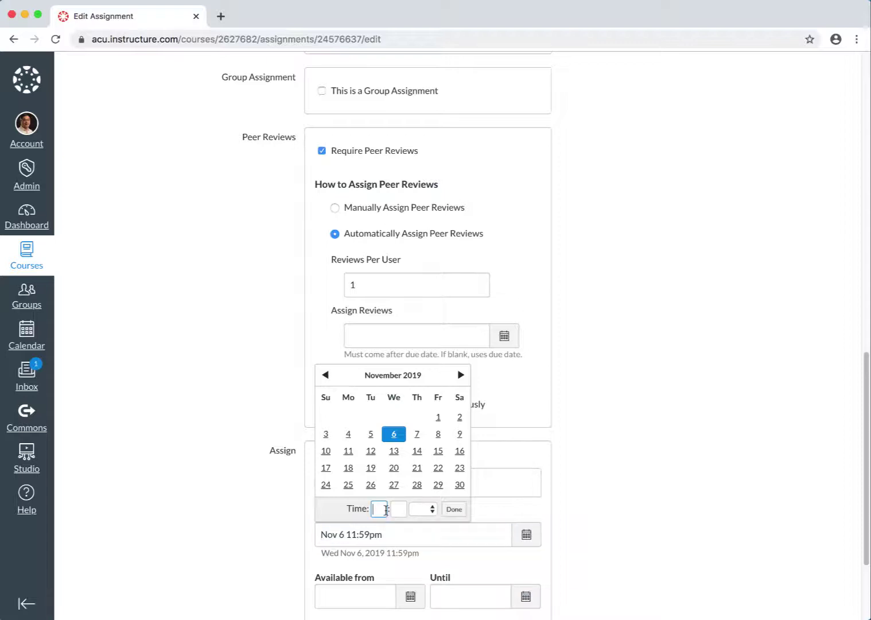
type("9")
key("Tab")
type("55")
key("Tab")
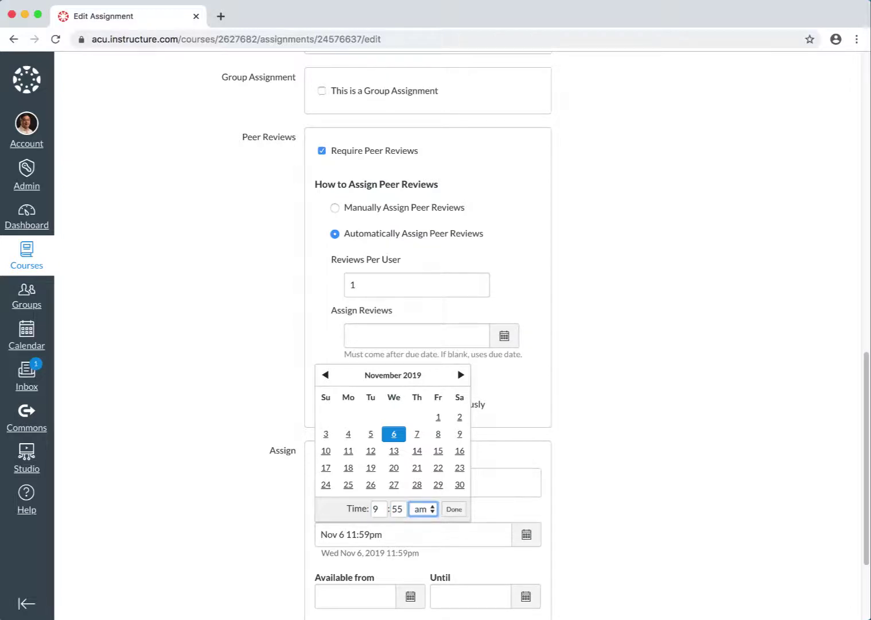
left_click(454, 510)
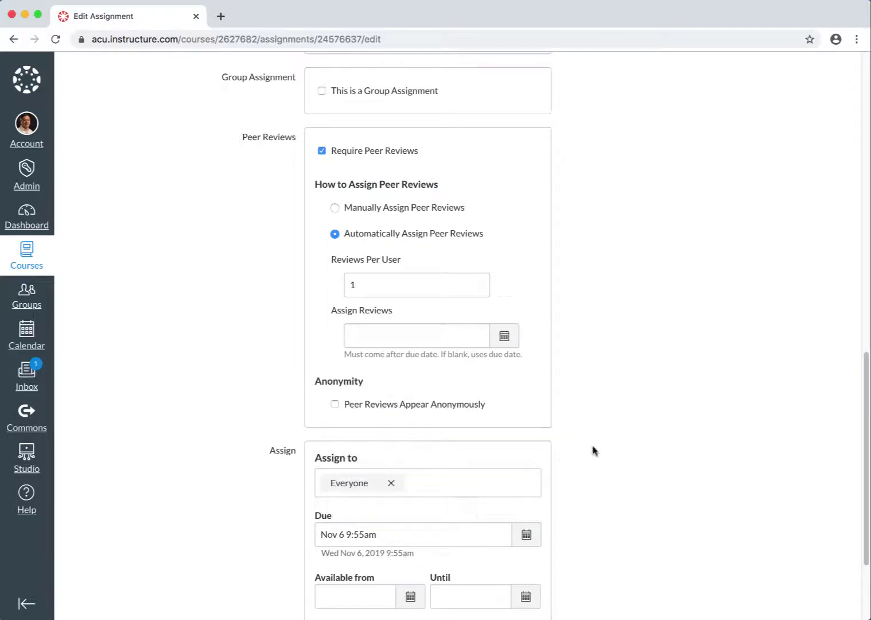
Step: Save and publish the assignment, then start adding a rubric to it
scroll(636, 472, "up", 15)
scroll(637, 474, "down", 1)
scroll(636, 472, "up", 2)
scroll(636, 472, "down", 15)
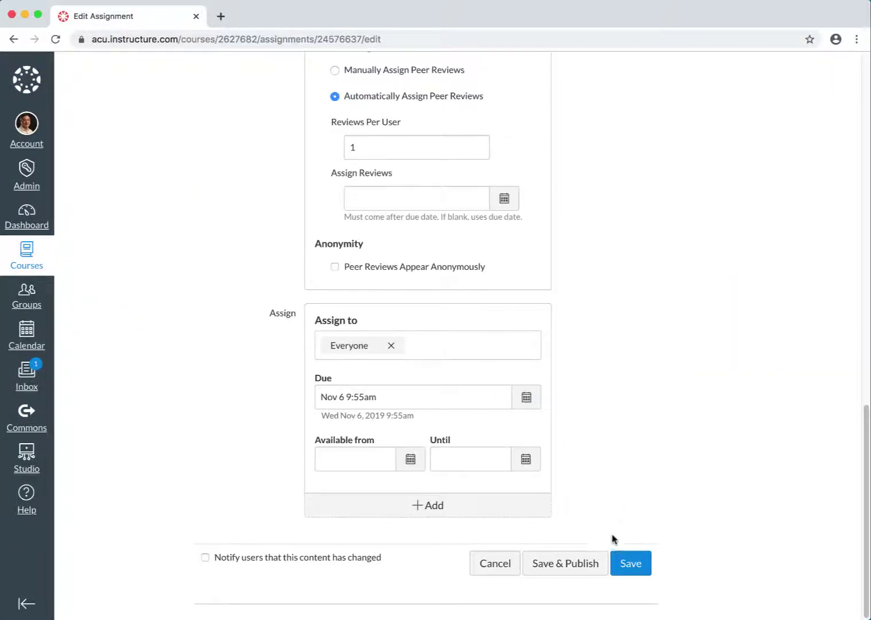
left_click(587, 565)
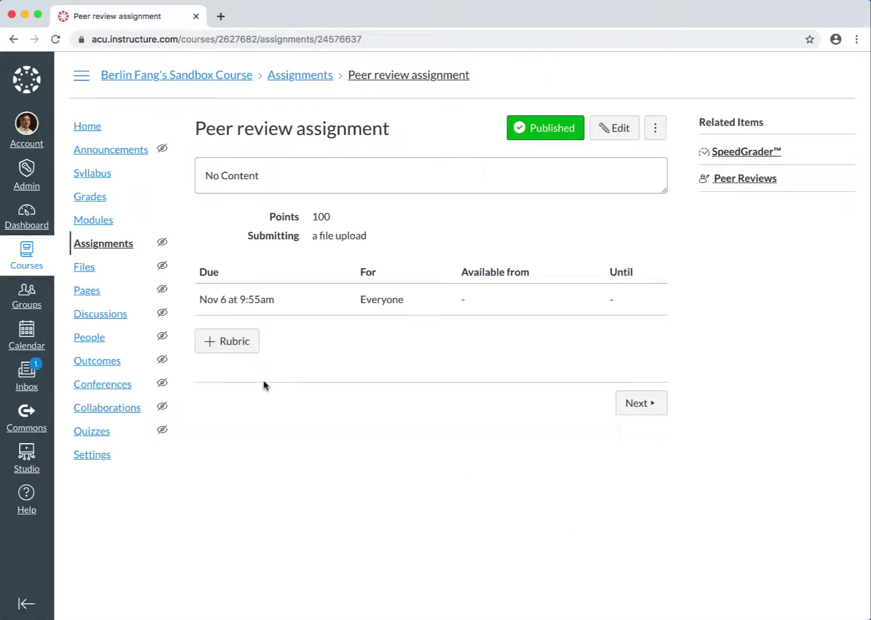
left_click(241, 347)
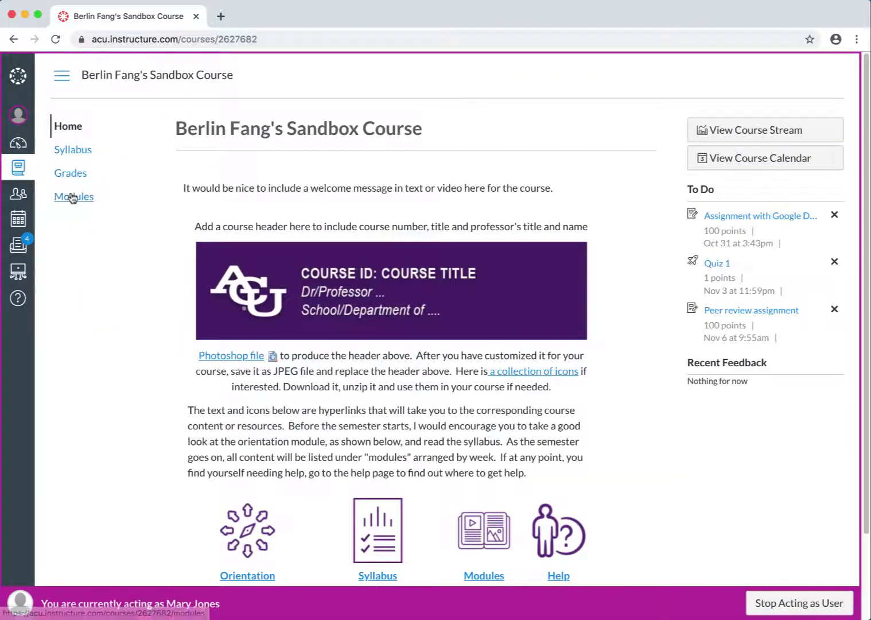
Step: As the first student, submit the sample .docx from the 3D PRINTING drive to Peer review assignment
left_click(73, 196)
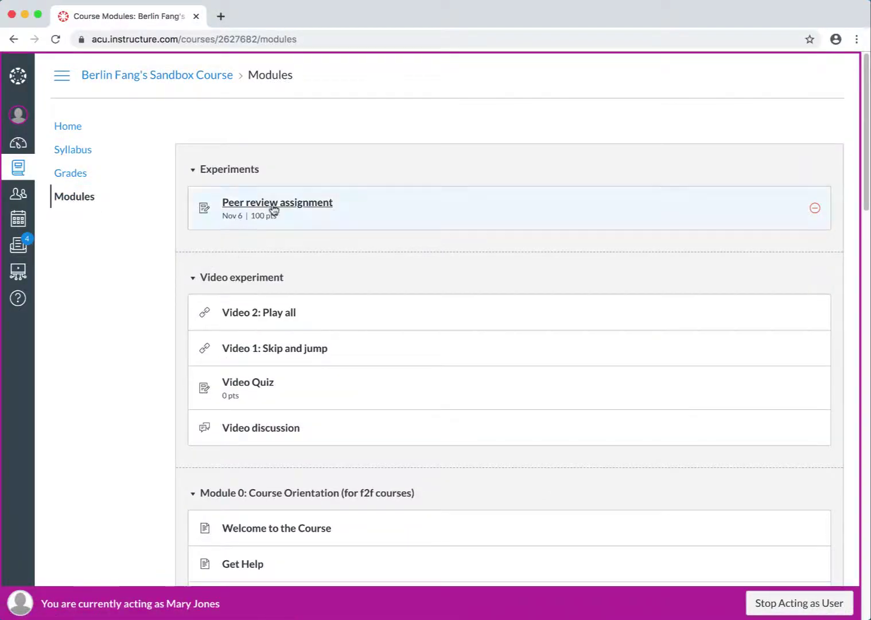
left_click(276, 207)
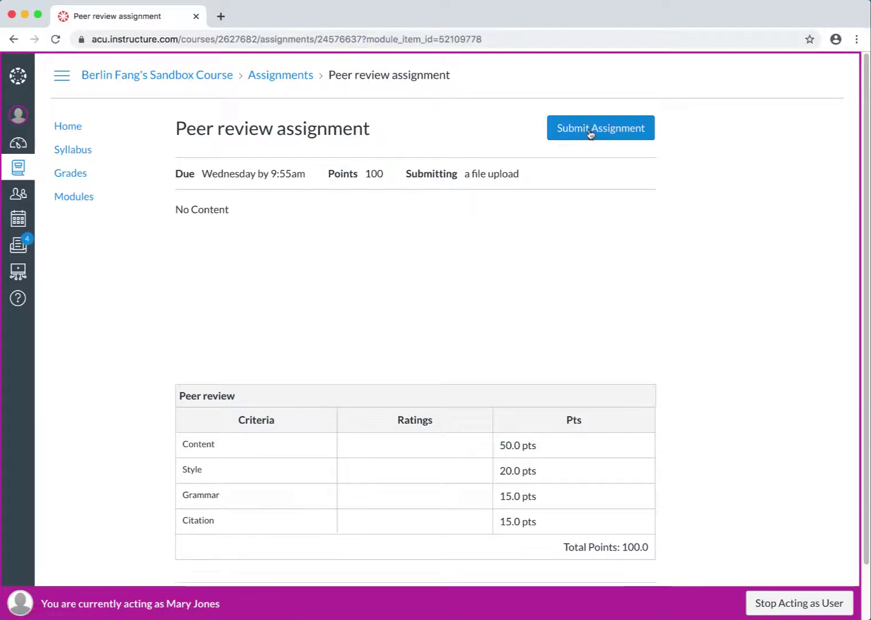
left_click(590, 133)
left_click(260, 428)
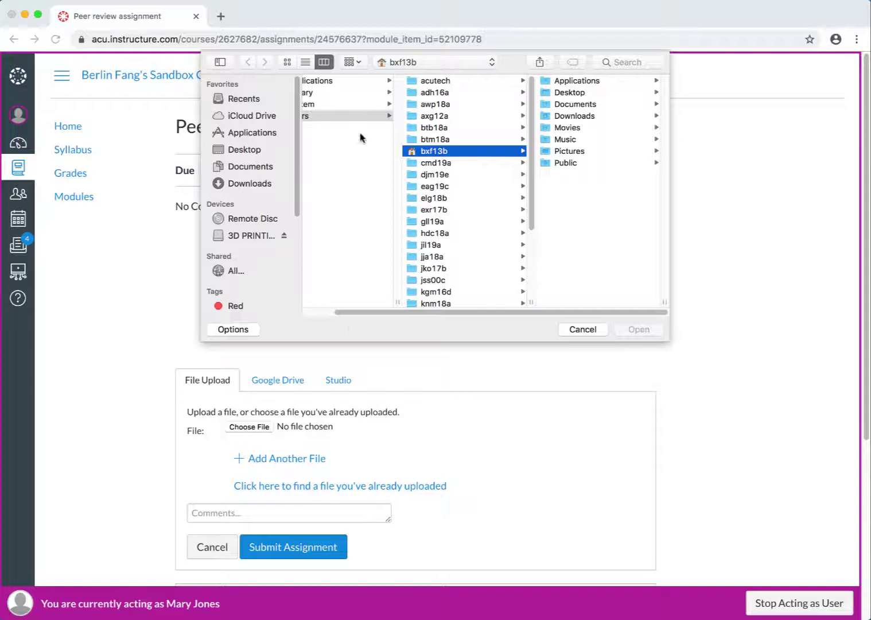
left_click(244, 154)
left_click(244, 239)
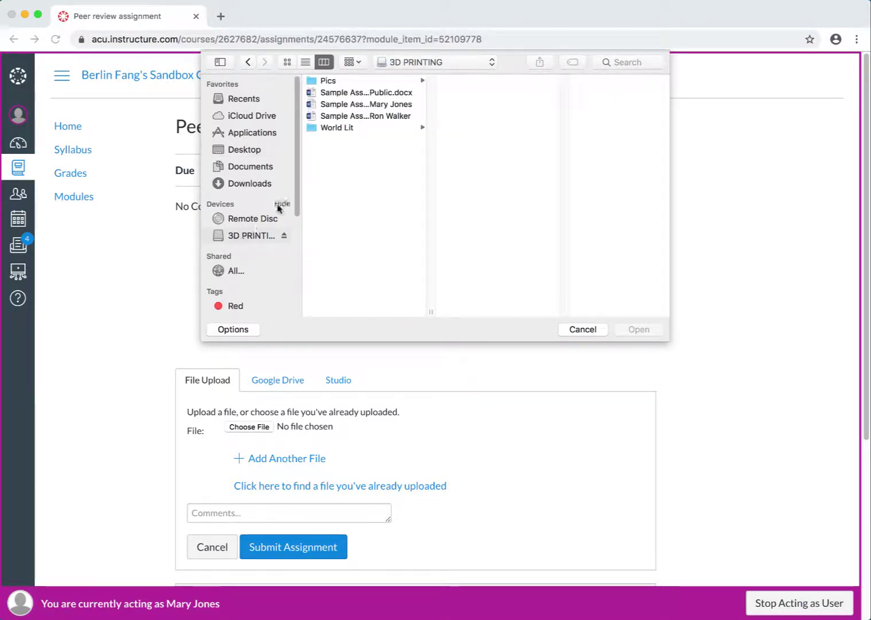
double_click(390, 105)
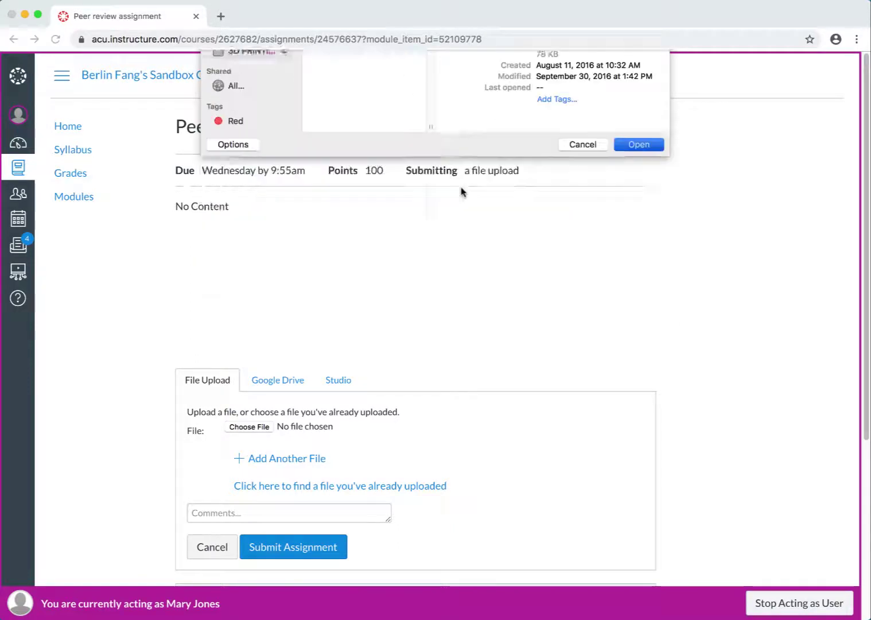
left_click(319, 548)
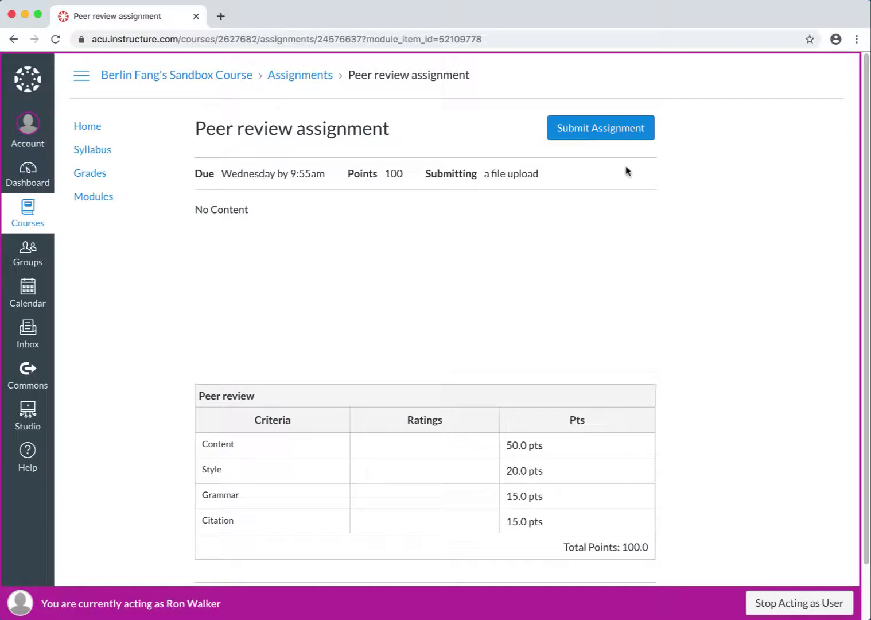
Step: Upload and submit the second student's sample assignment file
left_click(615, 135)
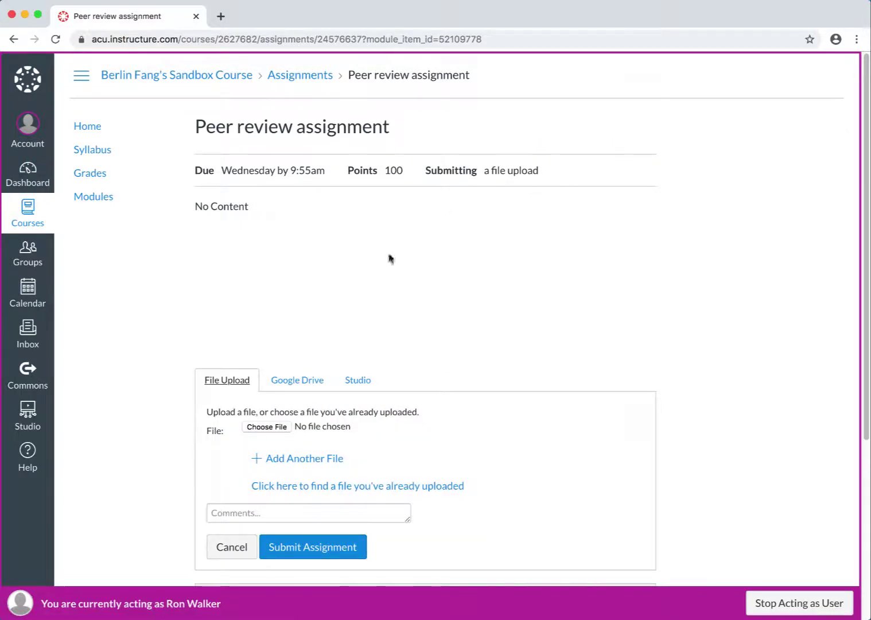
left_click(268, 427)
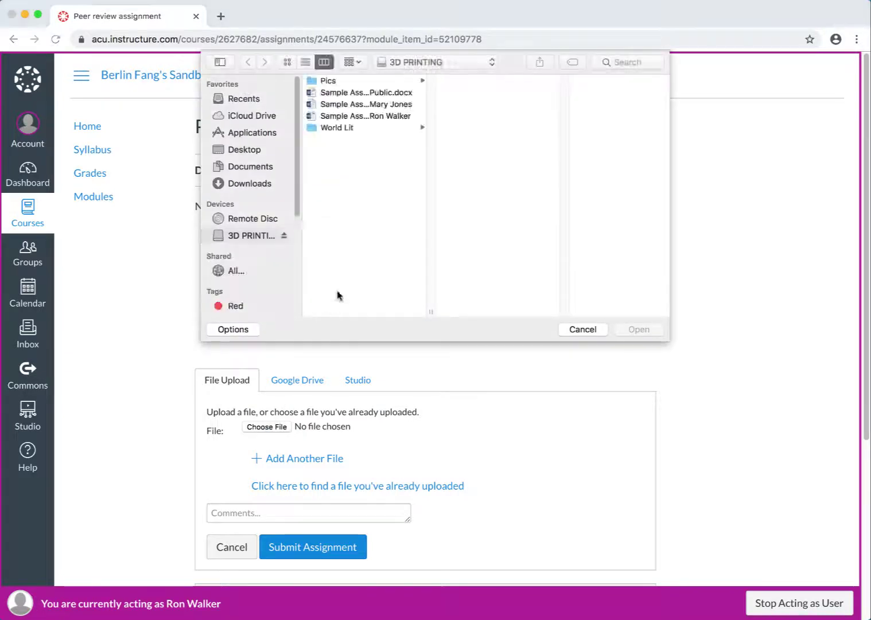
left_click(381, 116)
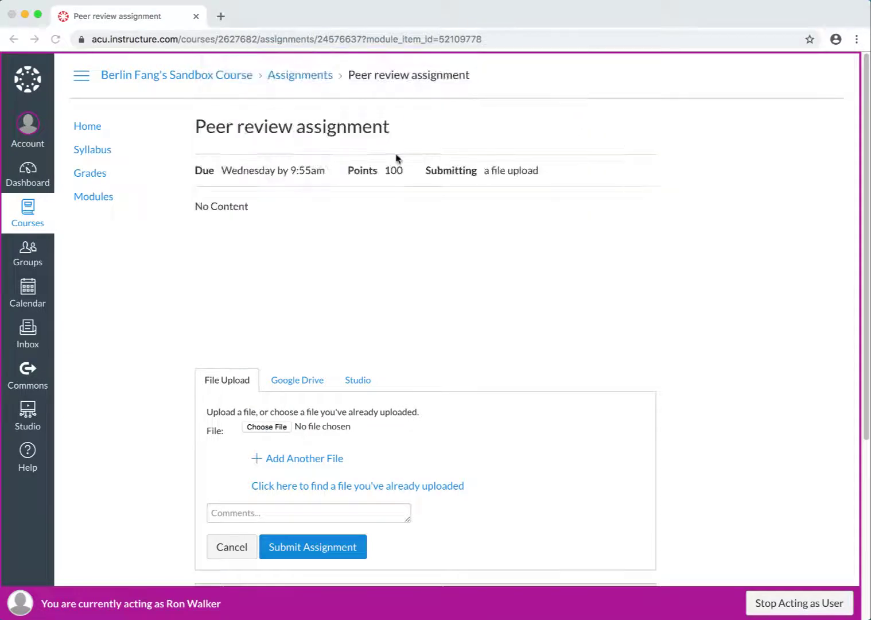
left_click(346, 557)
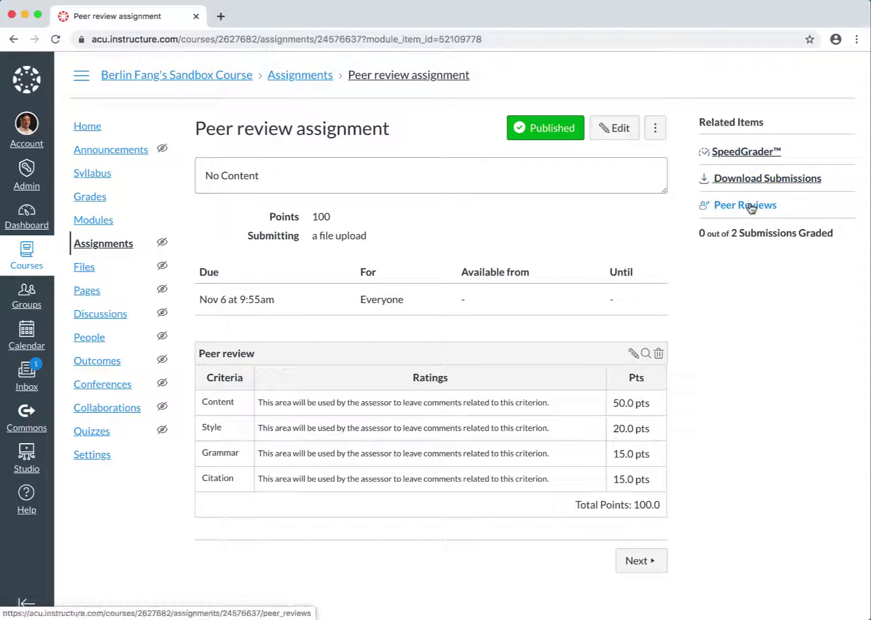
Step: Open the Peer Reviews page from the assignment's Related Items
left_click(751, 206)
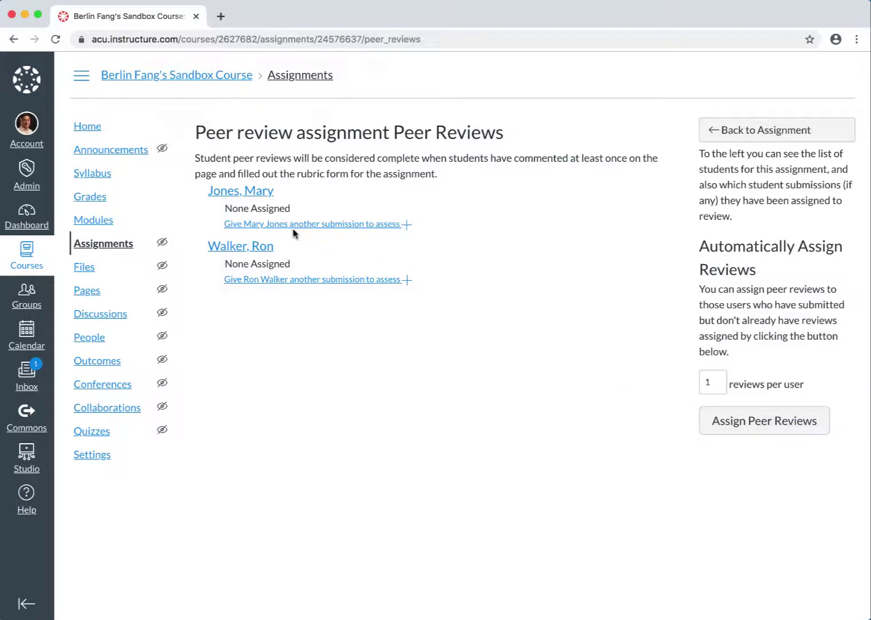
Step: Assign peer reviews automatically at 1 review per user, pairing the two students
left_click(753, 423)
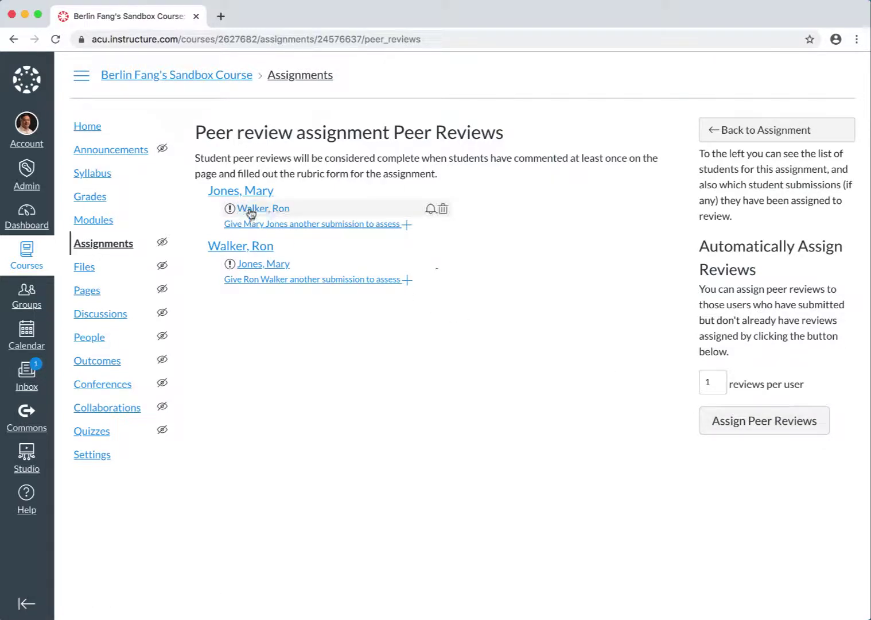
mouse_move(272, 209)
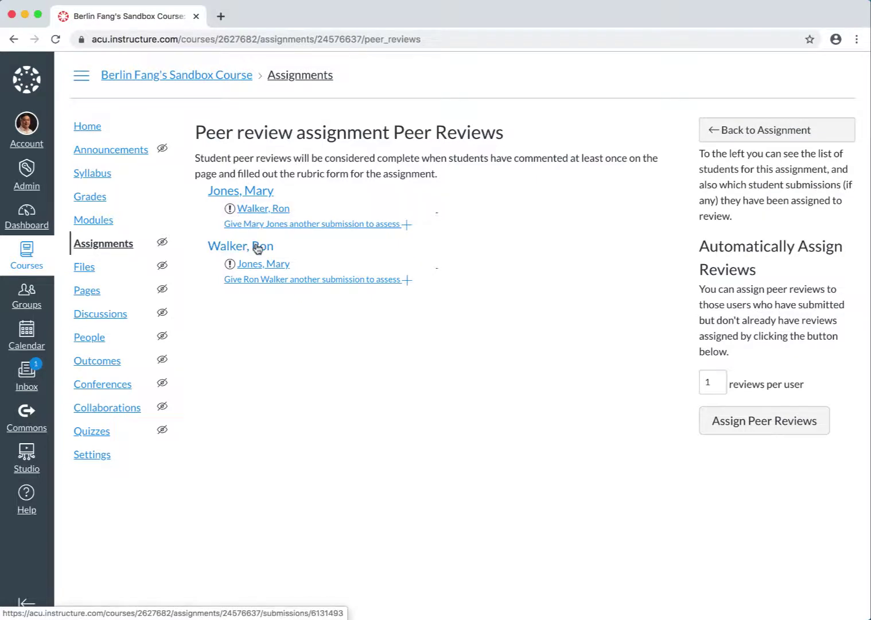
mouse_move(279, 262)
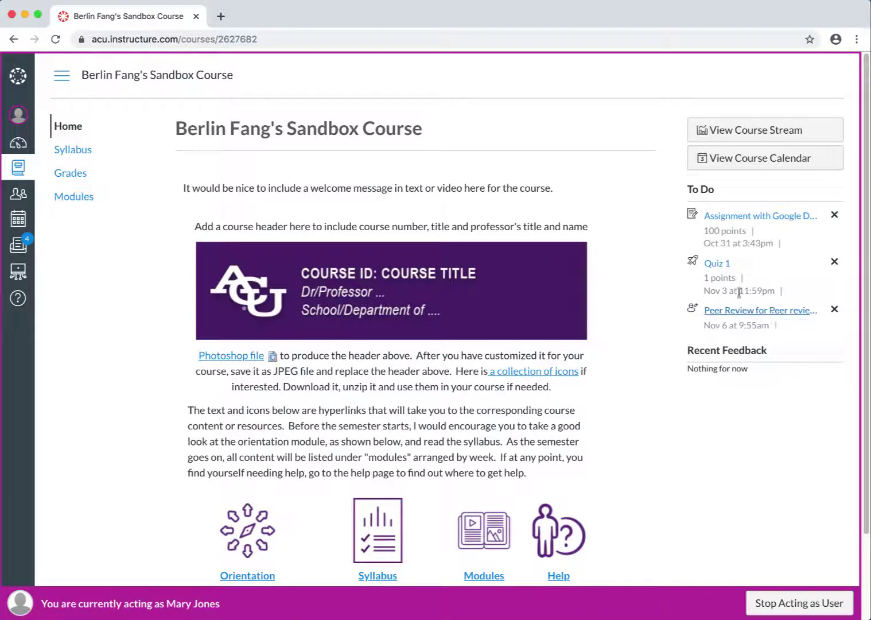
Step: As the first student, open the assigned peer review and preview the classmate's submitted document
left_click(73, 197)
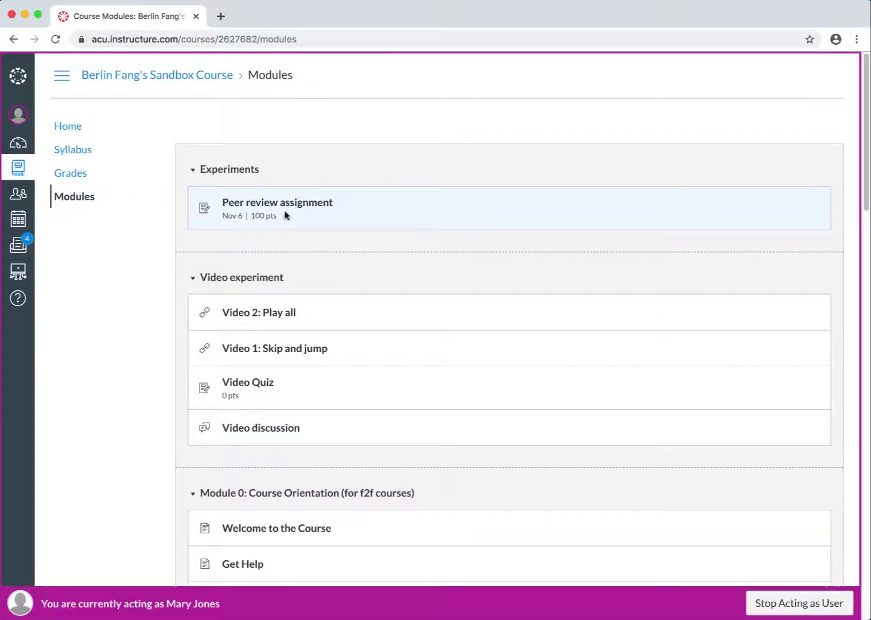
left_click(285, 209)
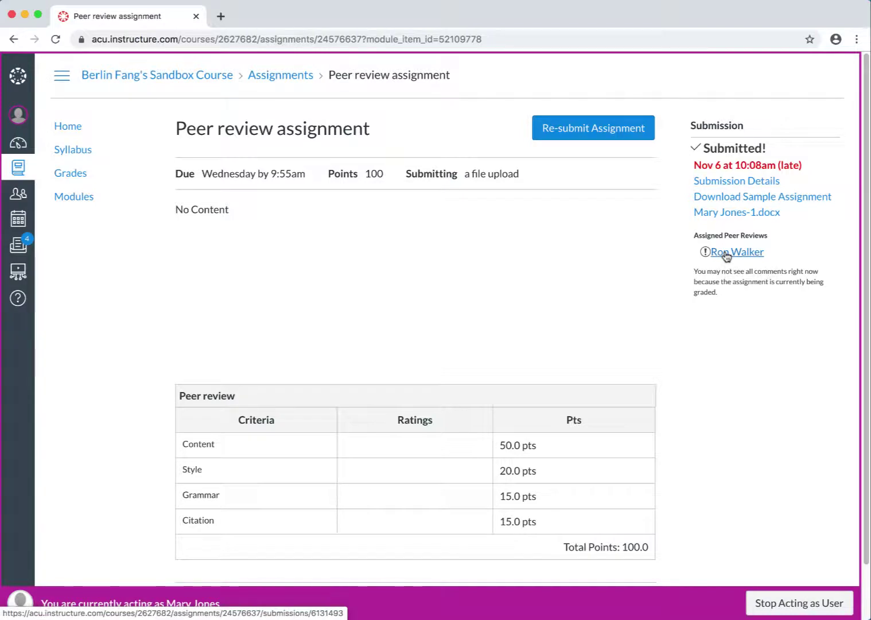
left_click(727, 255)
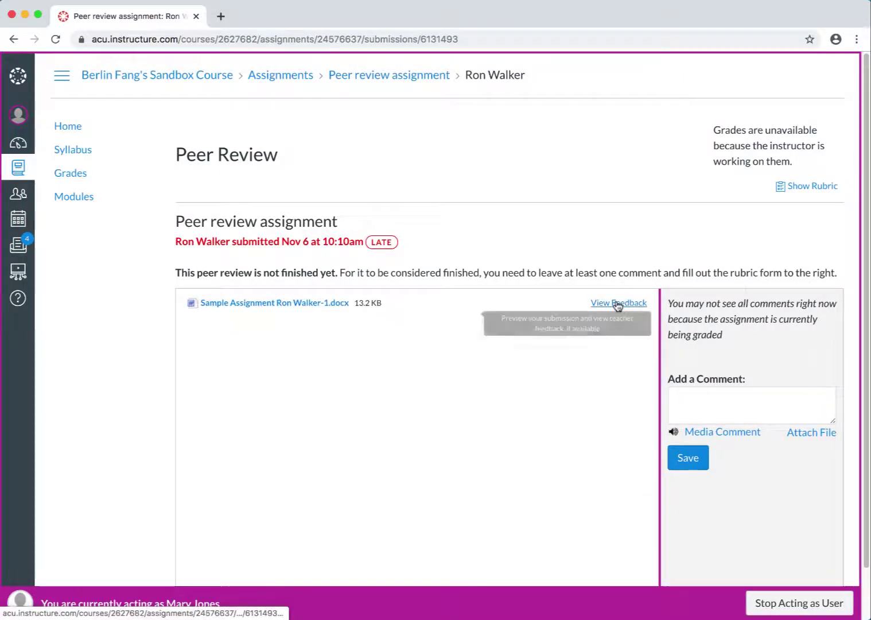
left_click(617, 303)
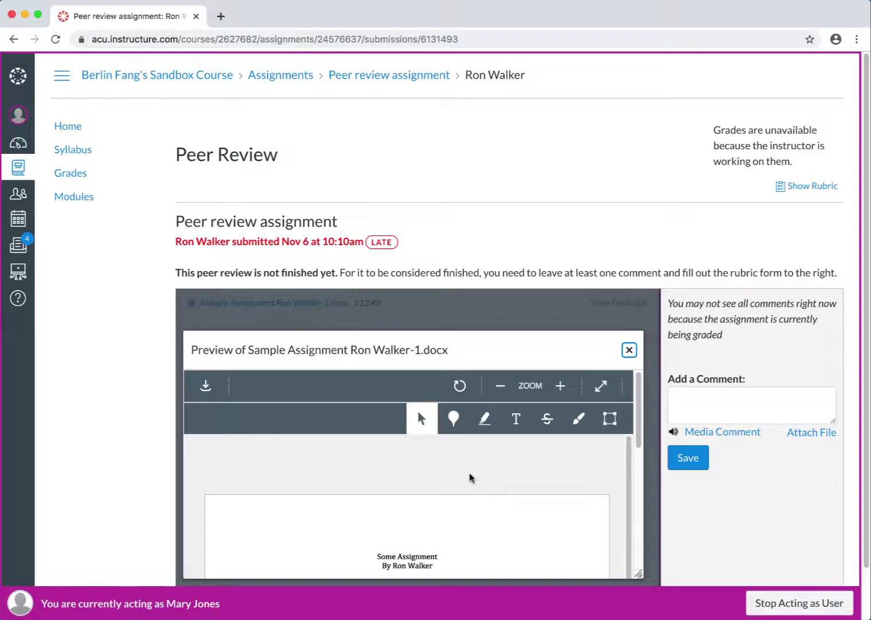
Step: Score the rubric 40, 20, 15 and 15 (90/100) for the classmate and save it
scroll(469, 477, "down", 5)
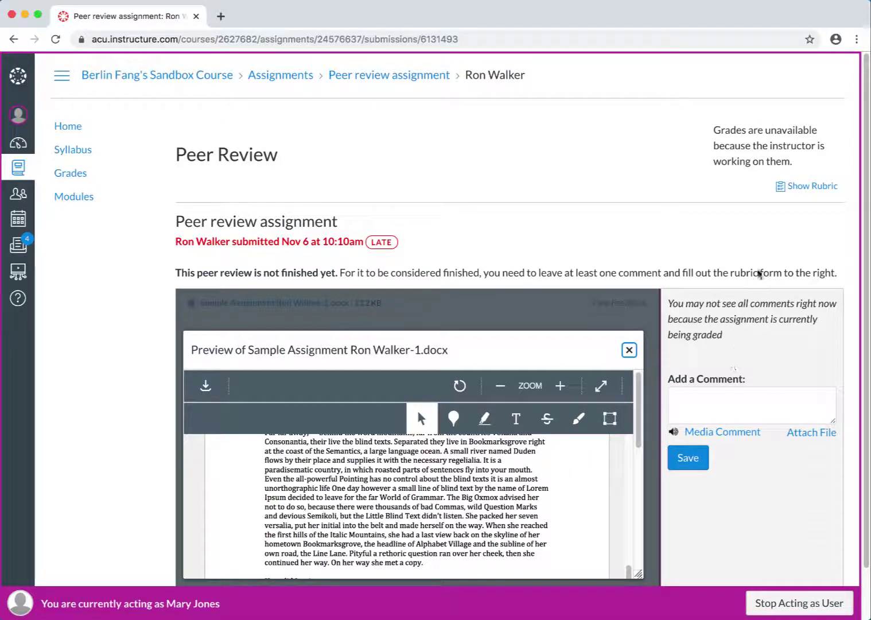
left_click(812, 186)
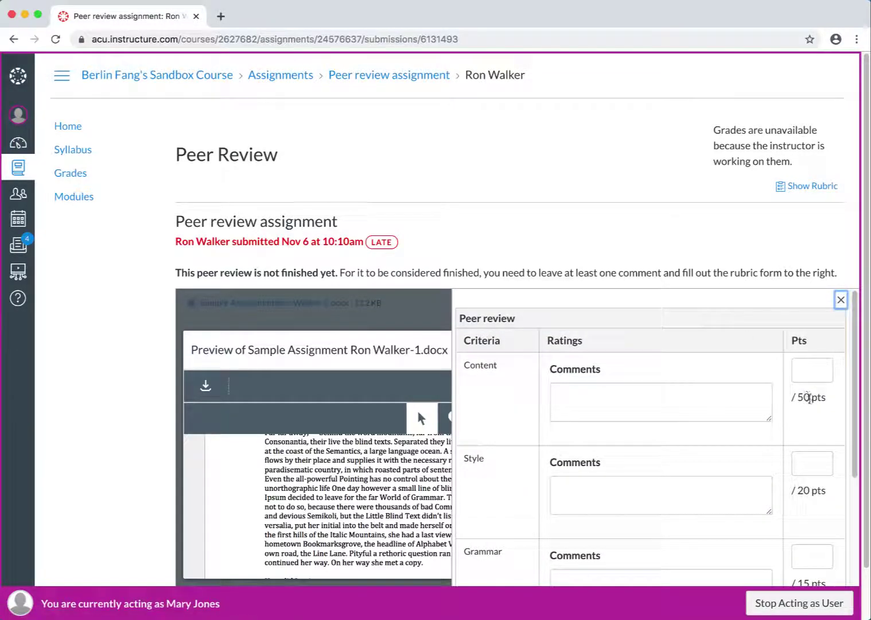
left_click(809, 372)
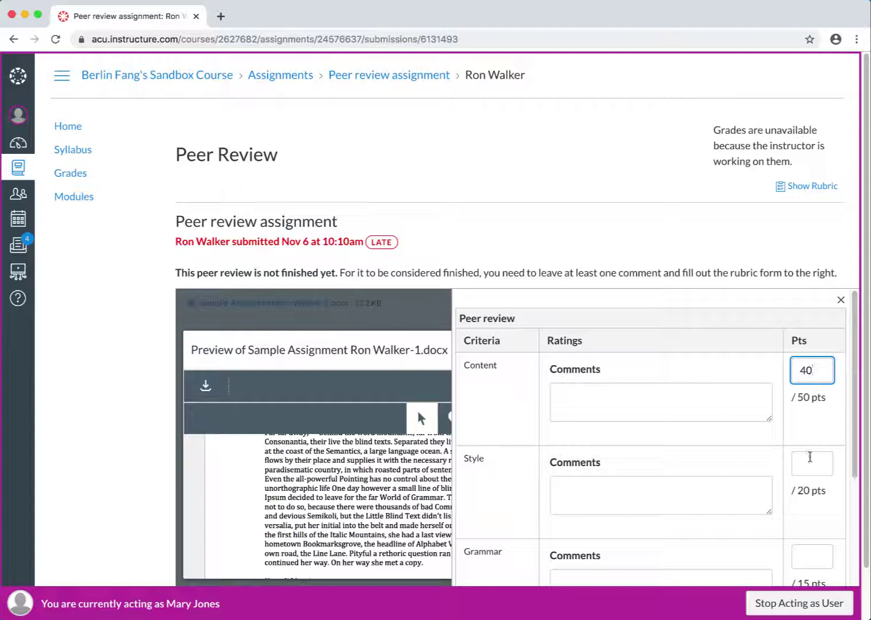
left_click(804, 462)
type("20")
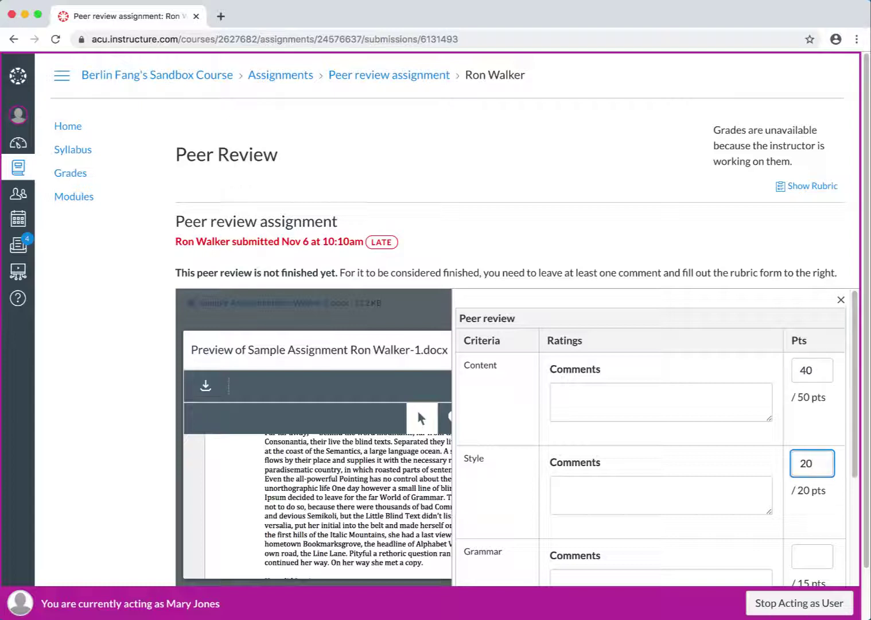
left_click(800, 555)
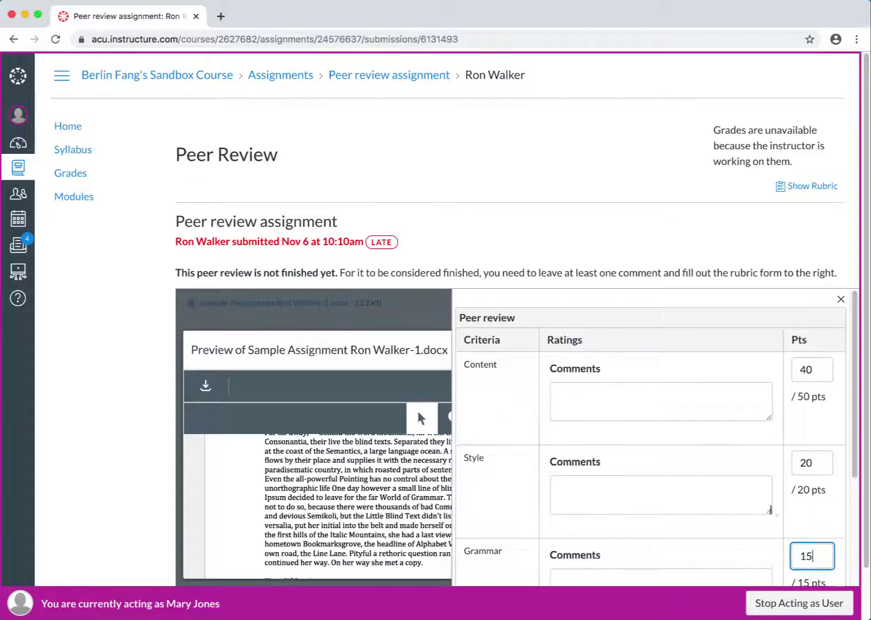
scroll(772, 508, "down", 3)
left_click(801, 475)
type("15")
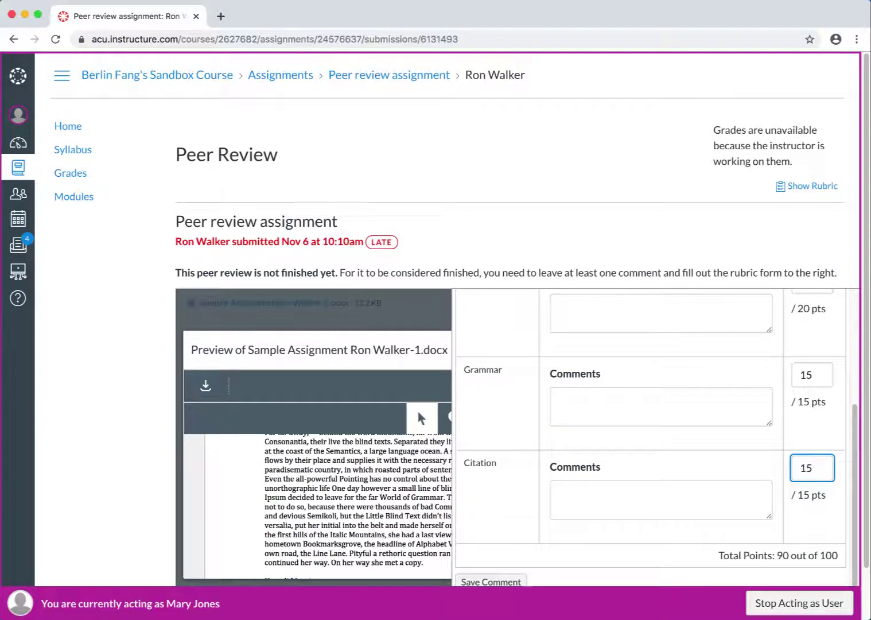
scroll(740, 532, "down", 2)
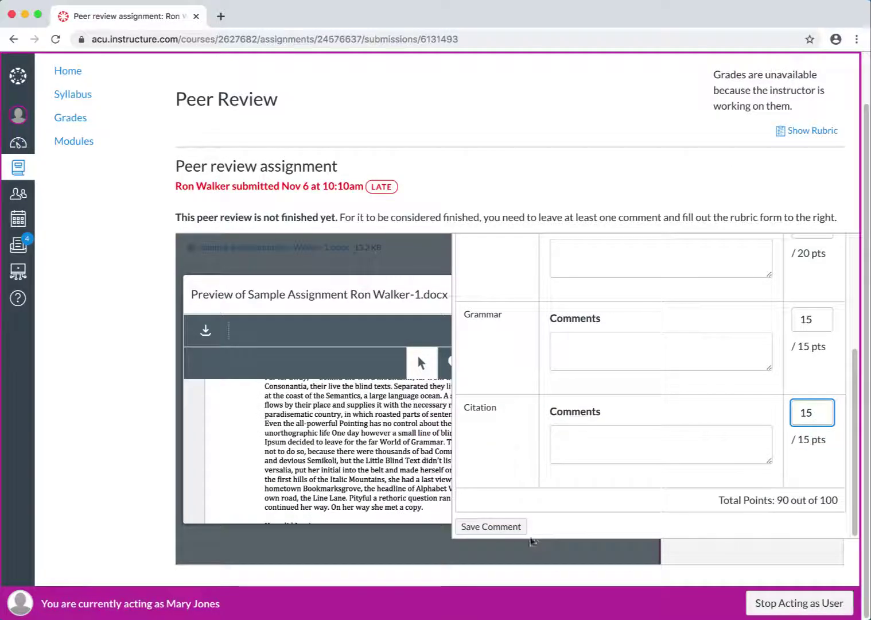
left_click(511, 527)
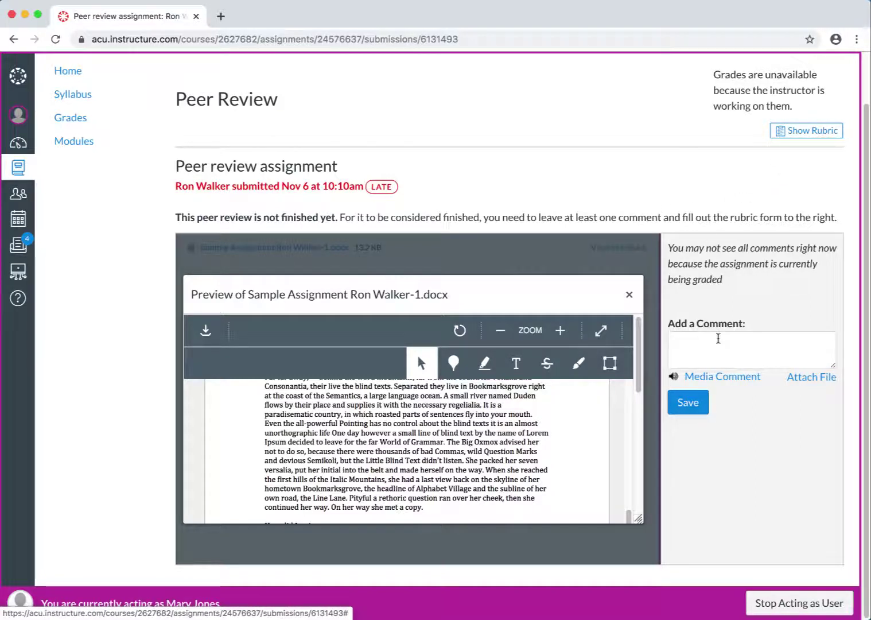
Step: Write the overall comment 'Great job!' on the peer's submission
left_click(721, 347)
type("Great job!")
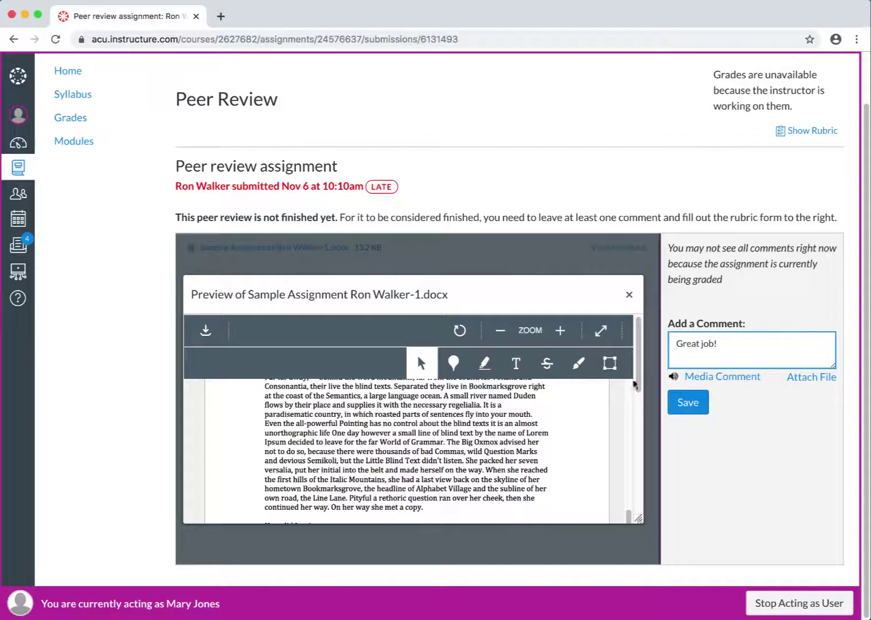
scroll(564, 412, "up", 3)
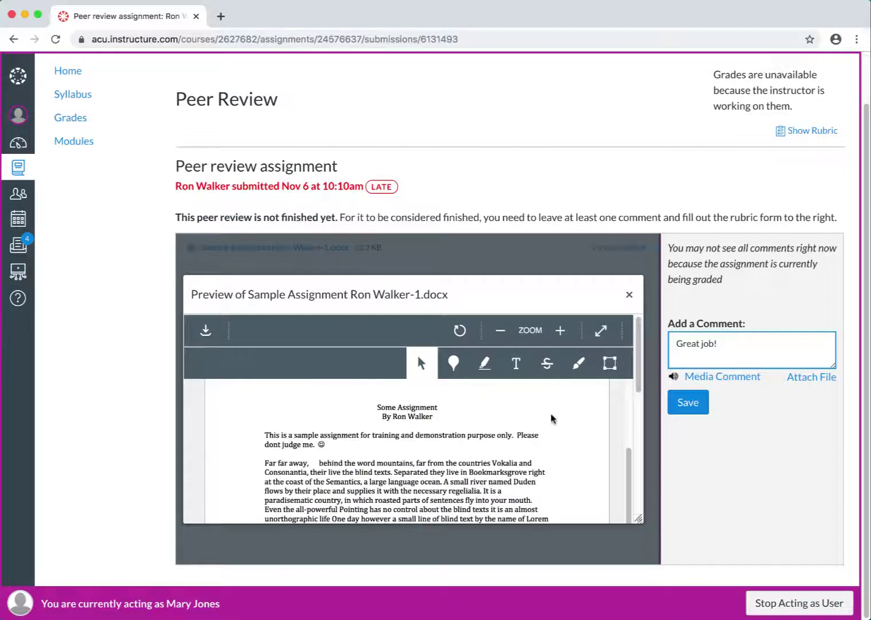
Step: Pin a 'No smiley.' point annotation beside the smiley, then save the comment
left_click(453, 363)
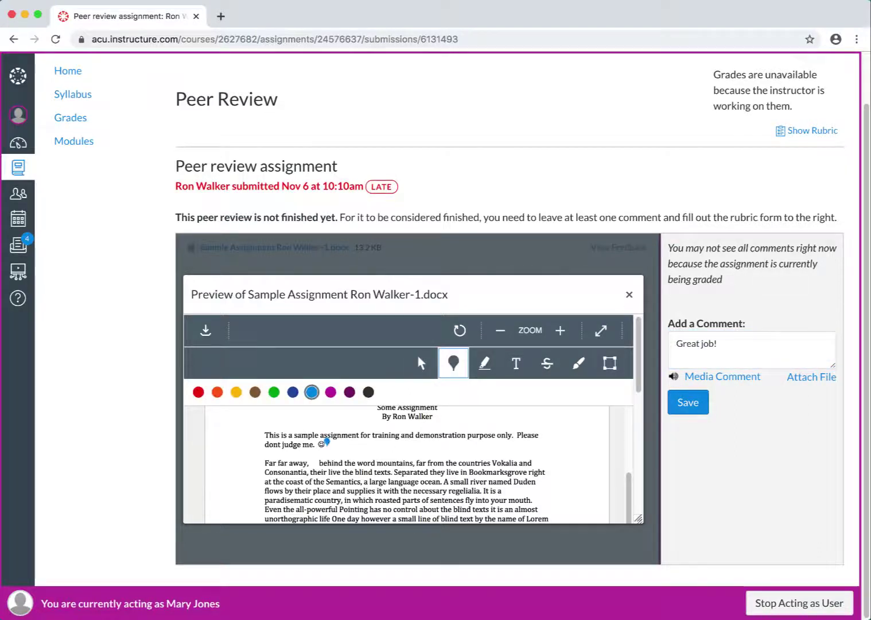
left_click(328, 441)
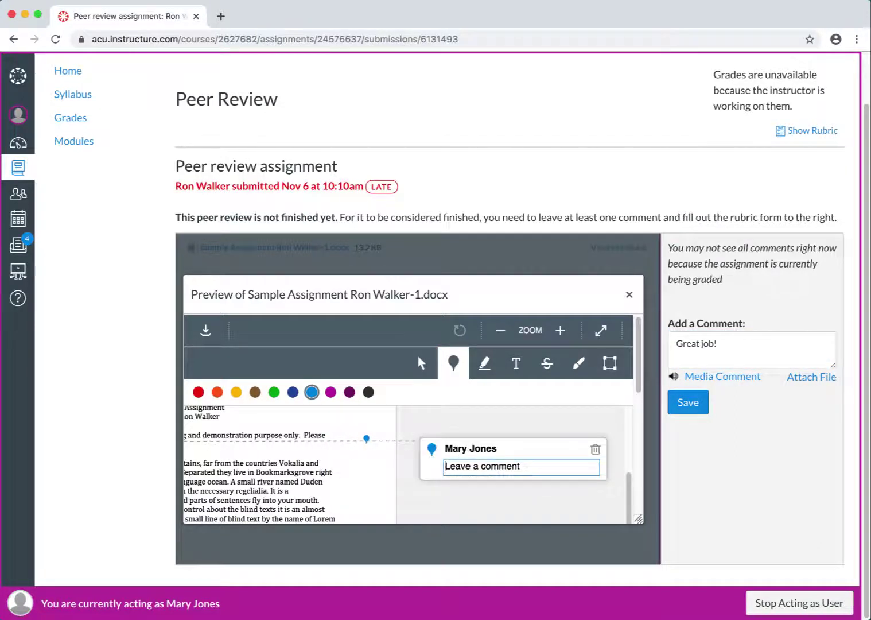
type("No smiley.")
key("Return")
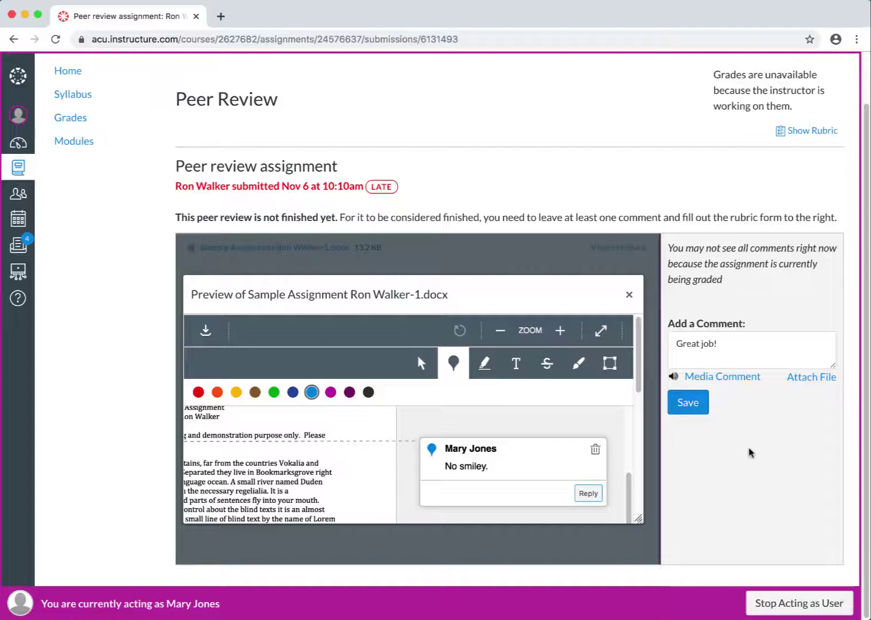
left_click(693, 406)
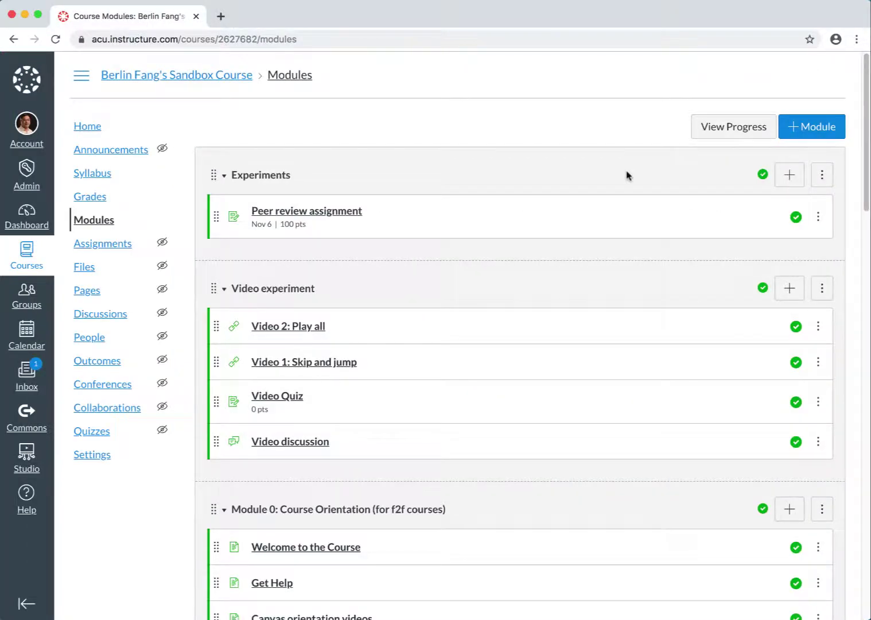
Step: From Peer review assignment's Peer Reviews overview, open the reviewed student's submission
left_click(352, 214)
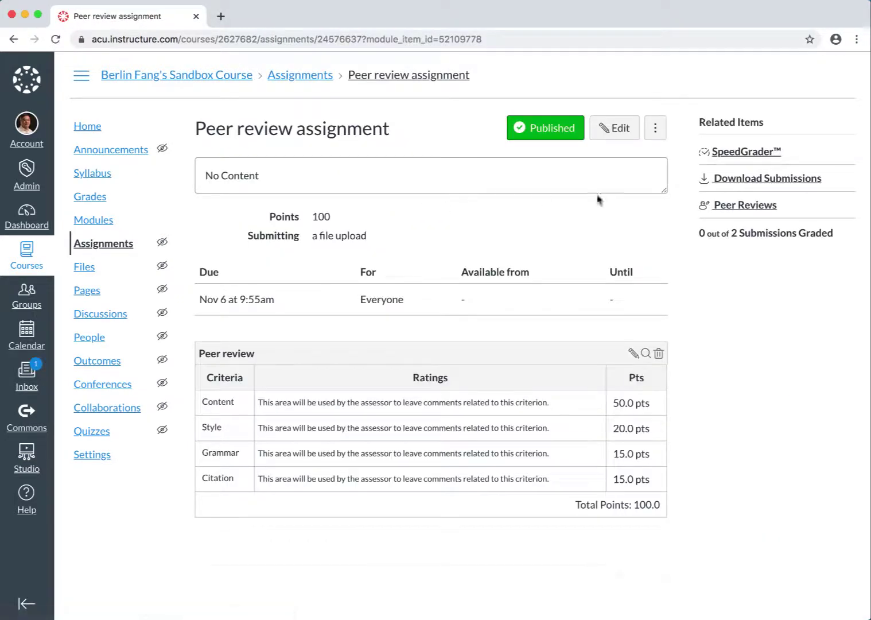
left_click(739, 209)
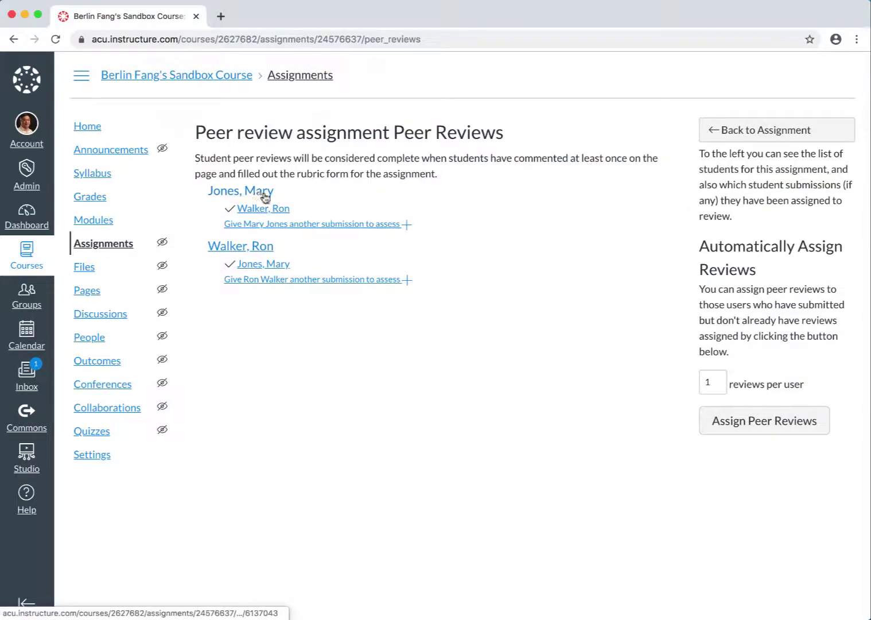
mouse_move(268, 208)
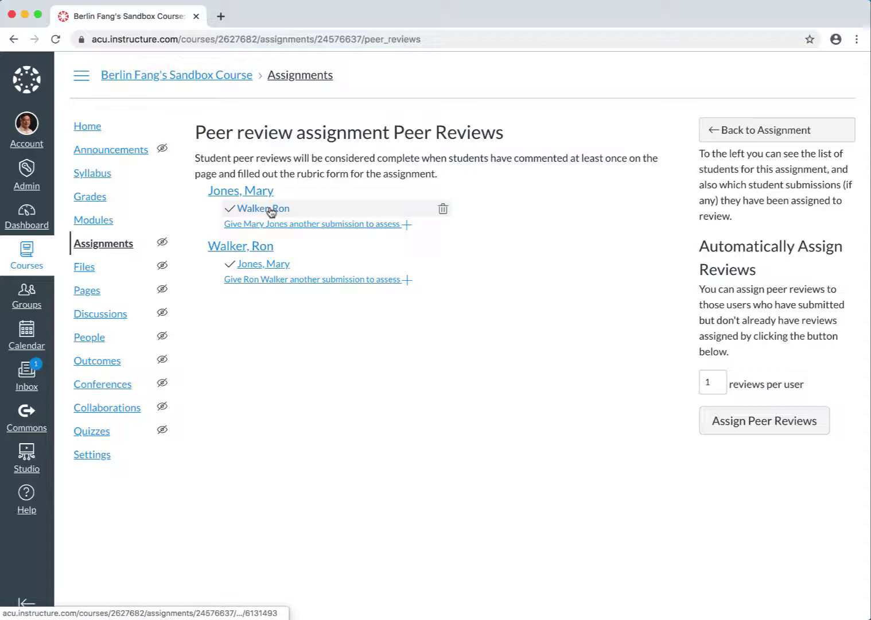
left_click(268, 210)
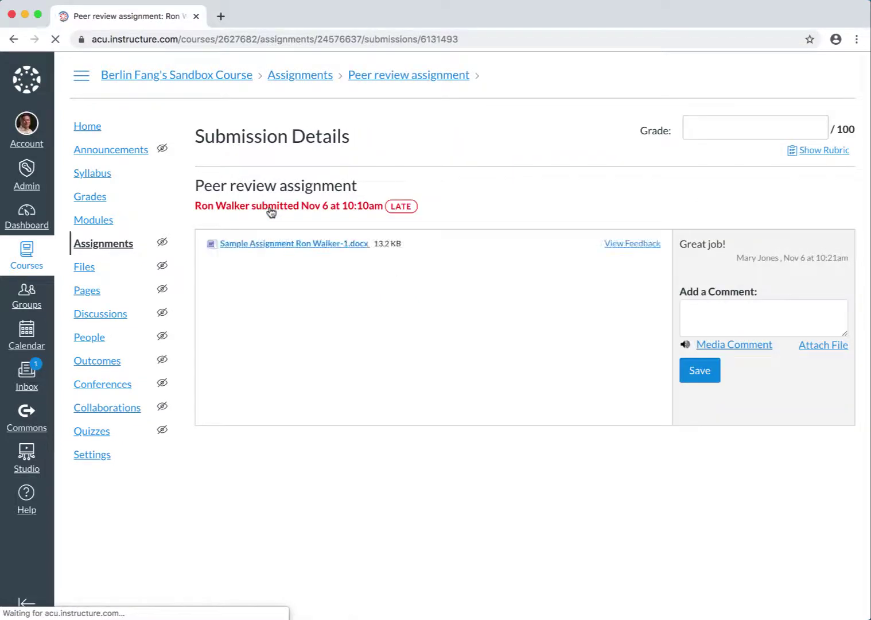
Step: Review the peer's annotations and 90-point rubric assessment on the submitted document
left_click(628, 243)
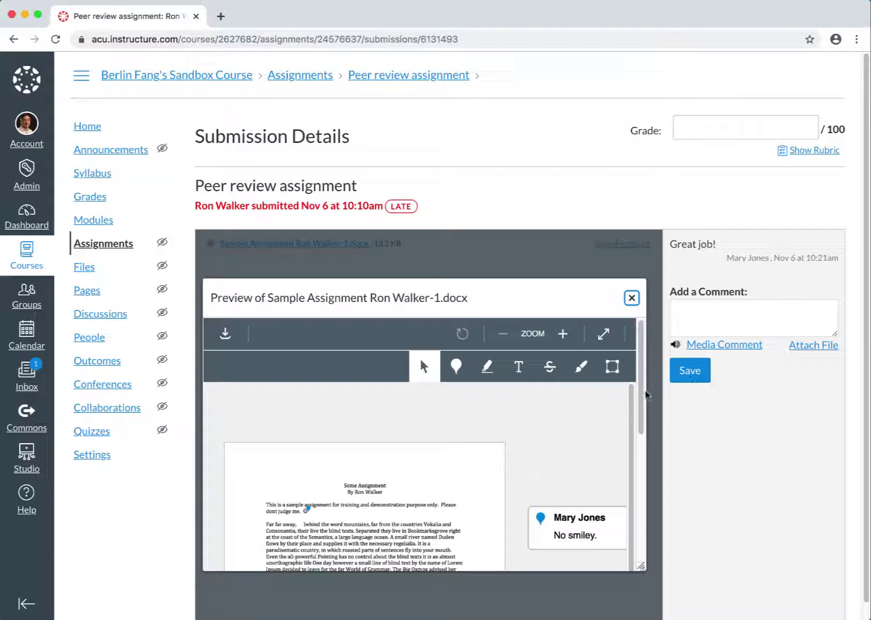
left_click(824, 150)
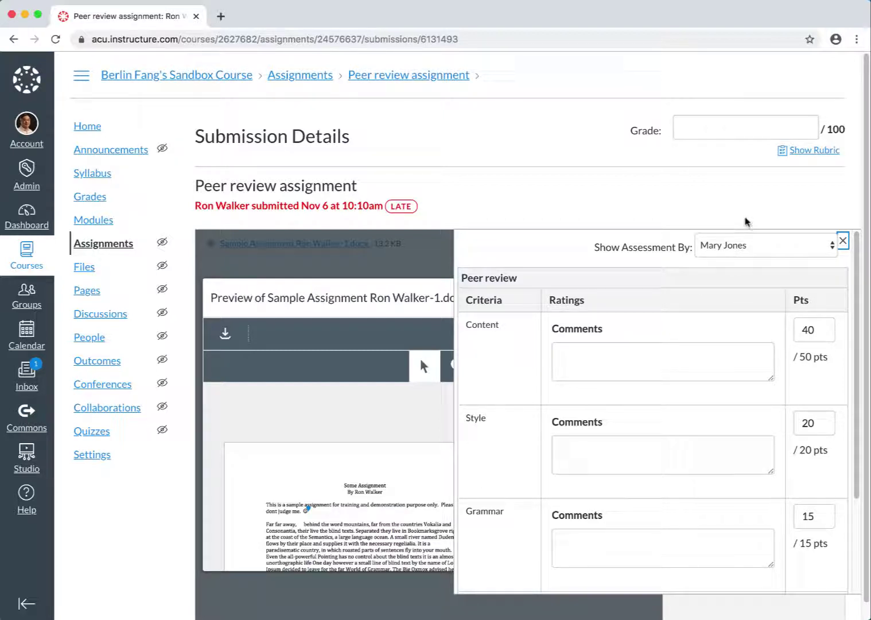
left_click(806, 151)
Step: Enter an instructor grade of 92 out of 100 for the submission
left_click(742, 132)
scroll(773, 289, "down", 3)
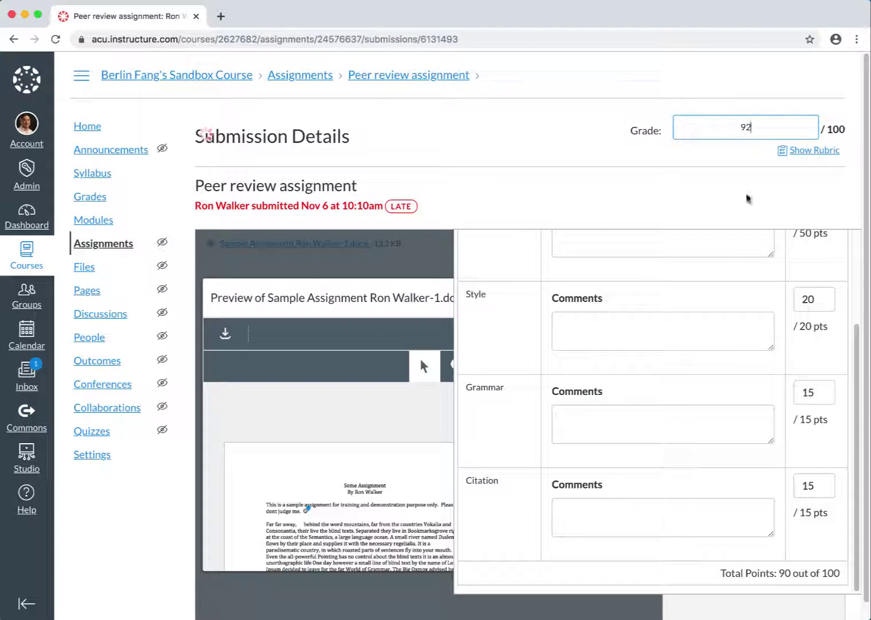
left_click(427, 251)
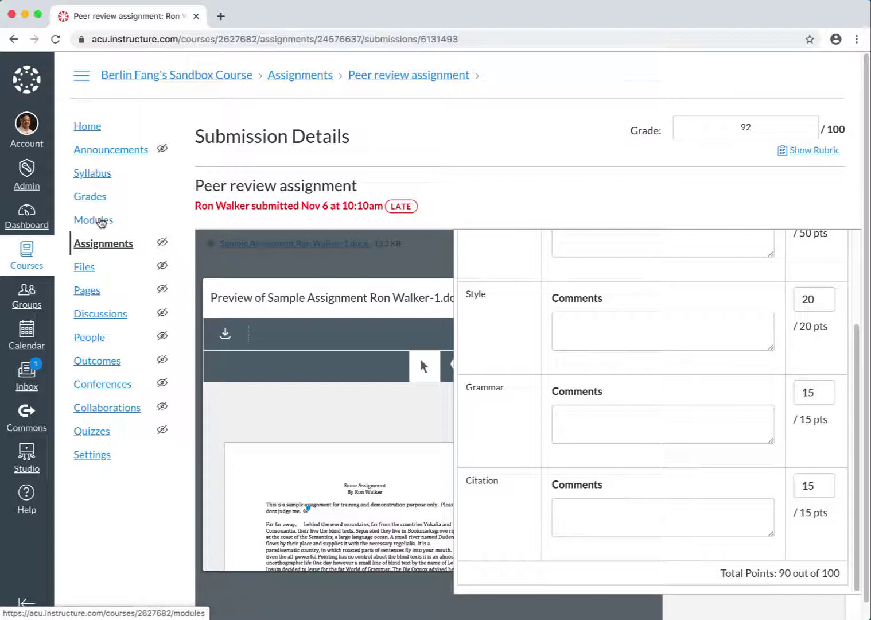
Step: Open Peer review assignment from Modules in SpeedGrader
left_click(101, 222)
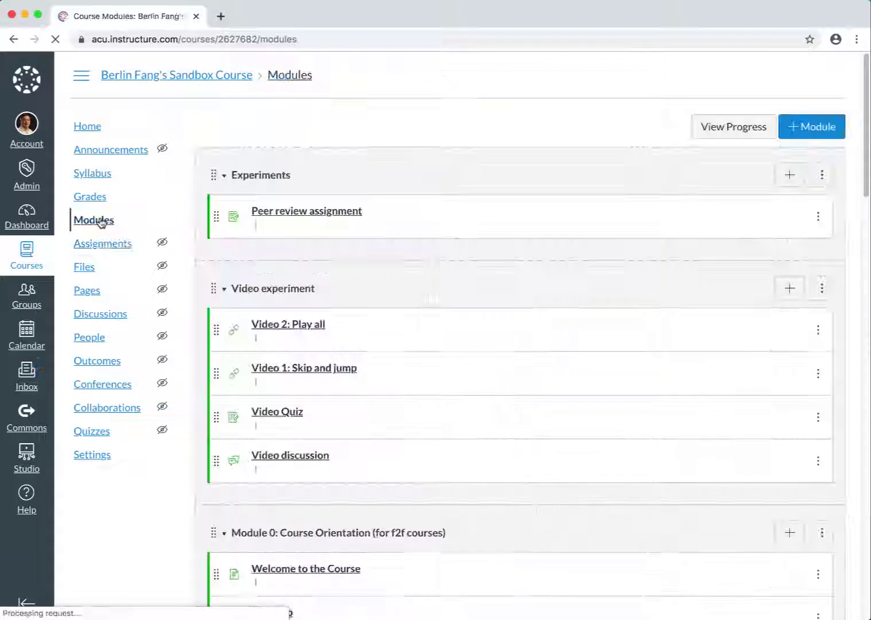
left_click(335, 214)
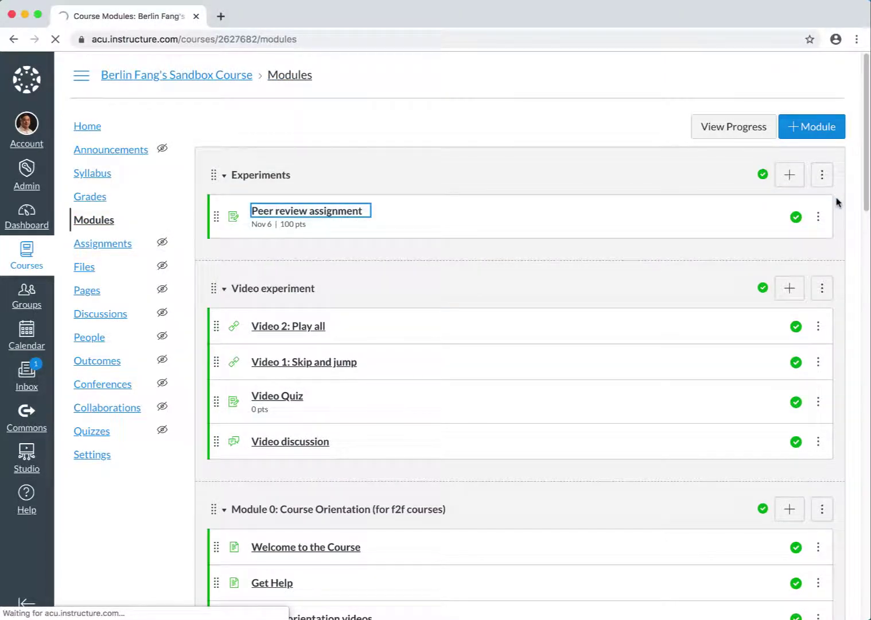
left_click(356, 215)
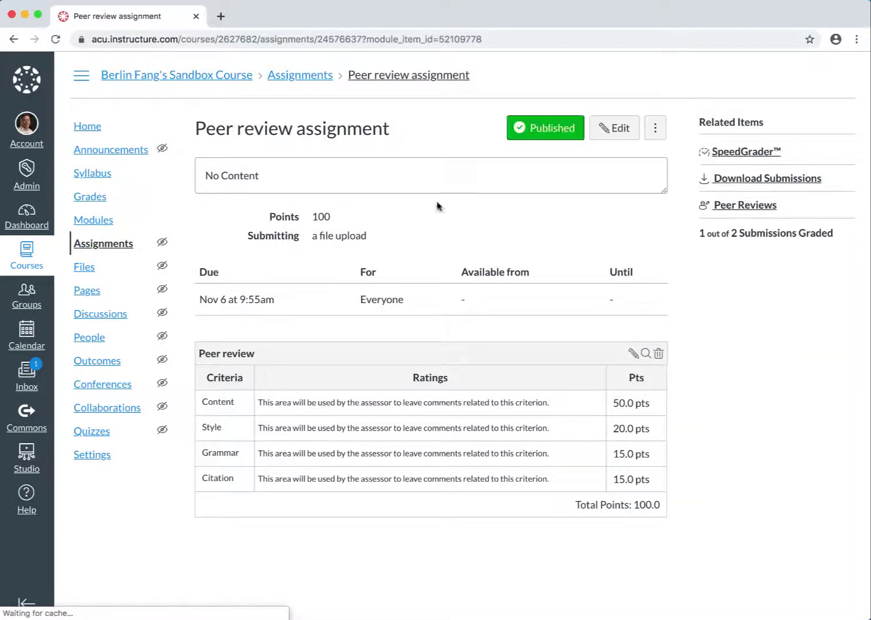
left_click(740, 154)
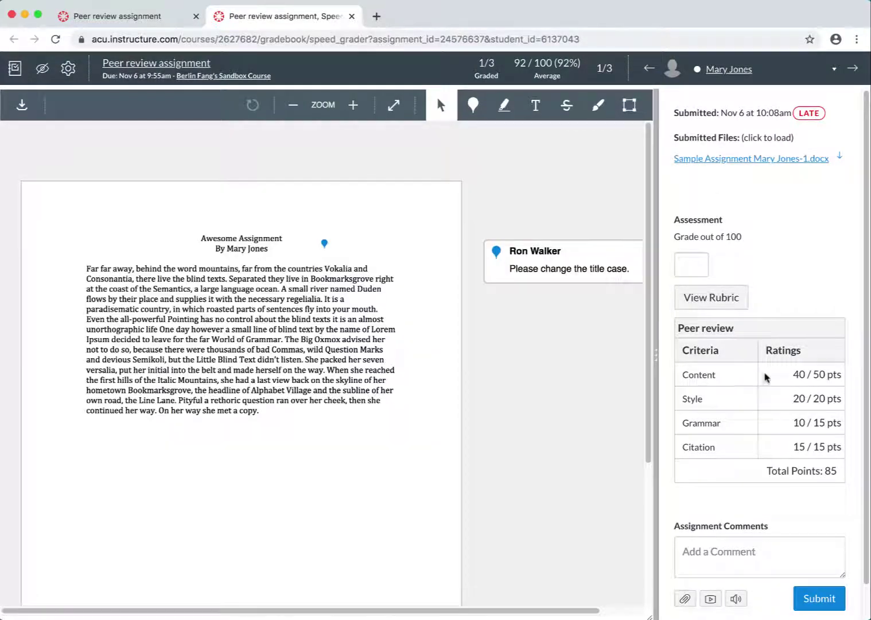
Step: Show the editable instructor rubric for the other student's submission, beside the 85-point peer rubric
left_click(724, 305)
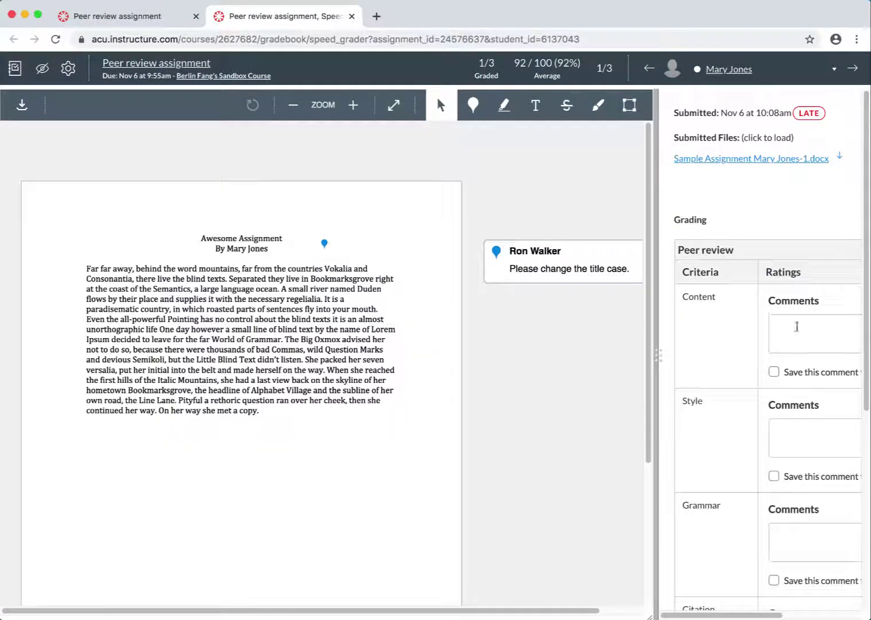
mouse_move(772, 615)
left_mouse_down()
mouse_move(856, 617)
mouse_move(785, 616)
left_mouse_up()
scroll(774, 581, "down", 5)
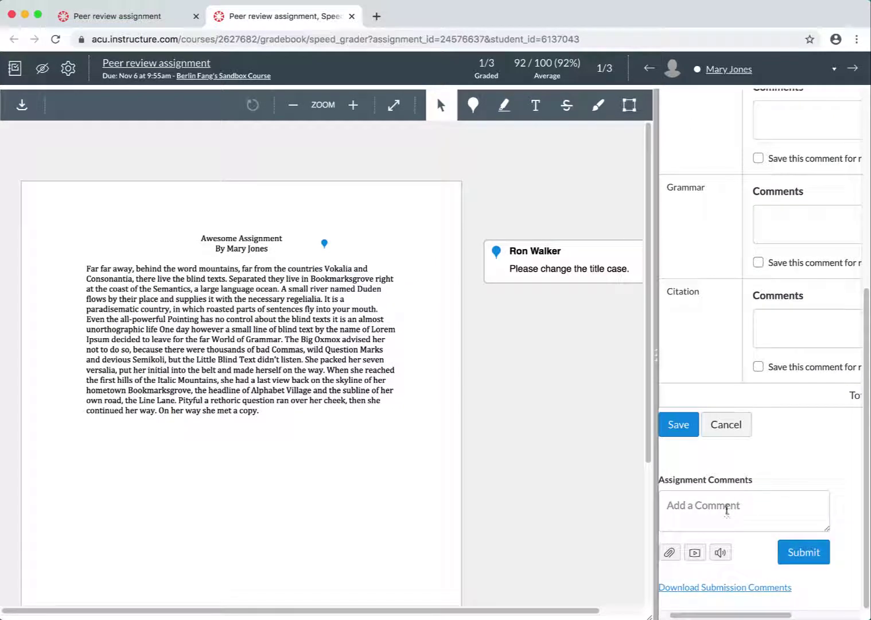